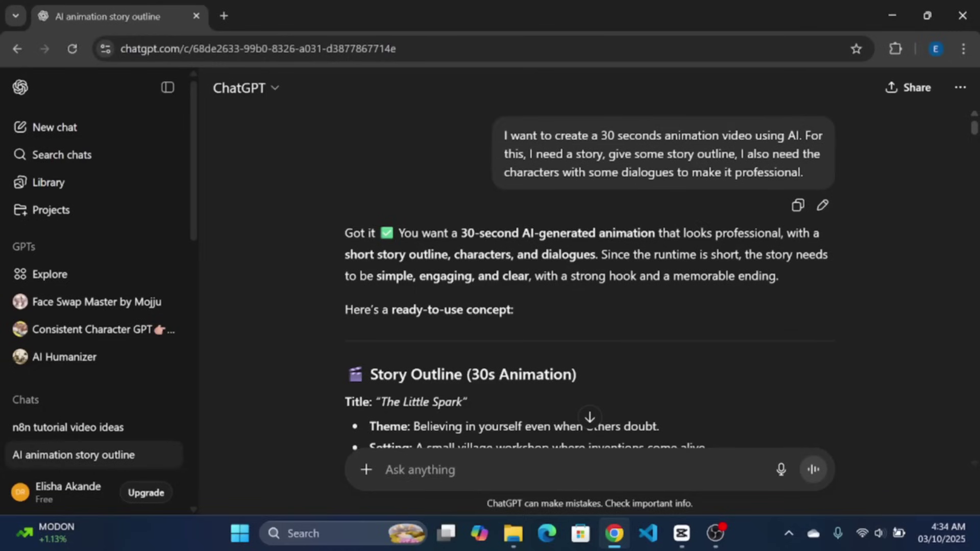
# Step: Review ChatGPT's outline, characters and dialogue script for 'The Little Spark', then get a one-shot Leo prompt
pyautogui.scroll(-4, 517, 226)
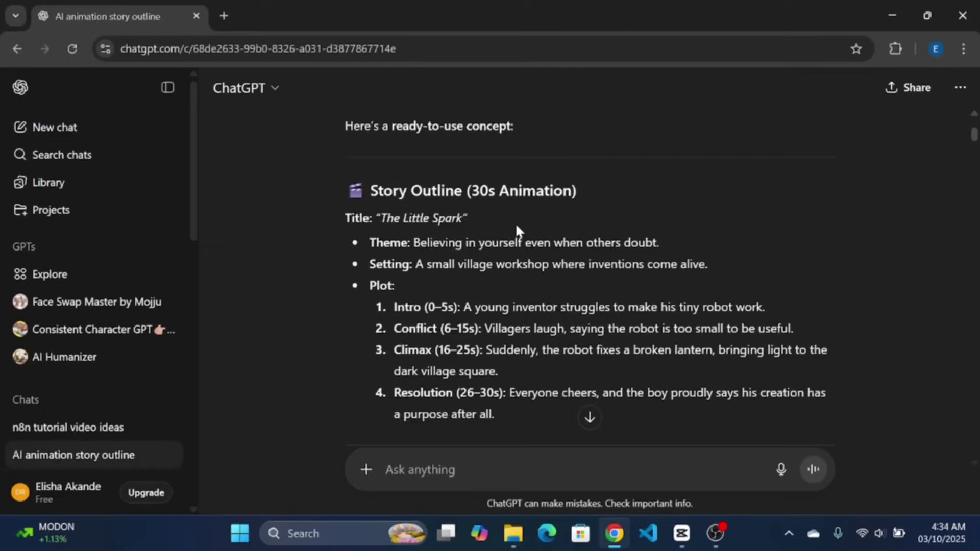
pyautogui.scroll(1, 517, 226)
pyautogui.scroll(-3, 516, 228)
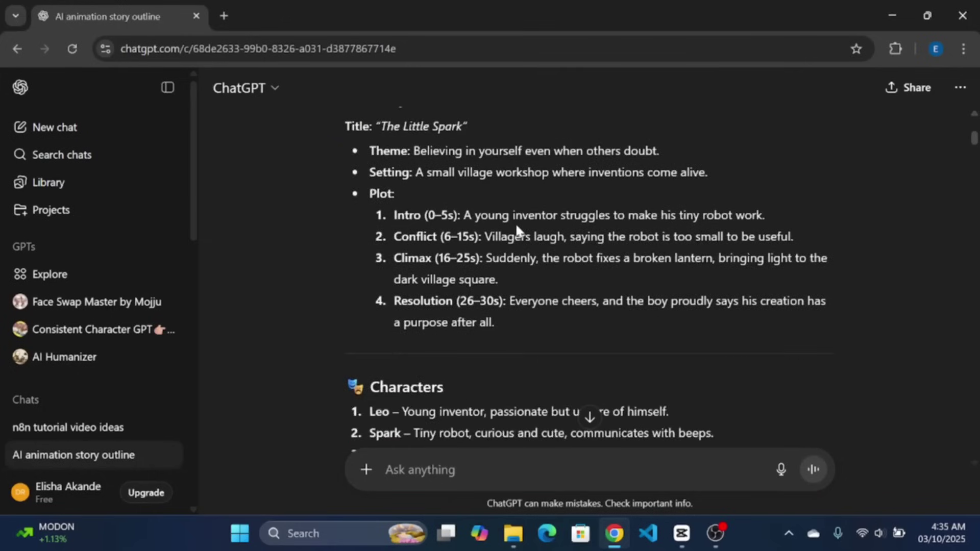
pyautogui.scroll(-1, 516, 225)
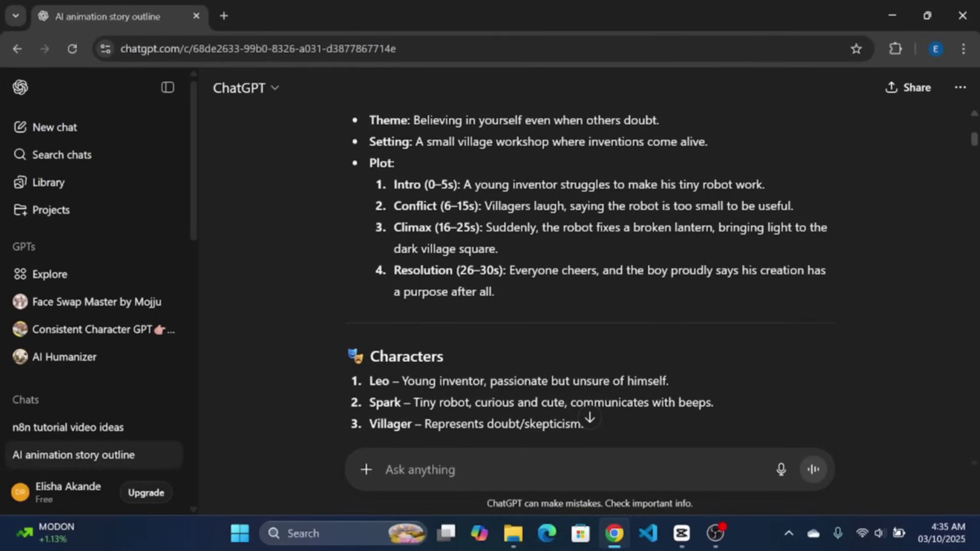
pyautogui.scroll(-4, 515, 228)
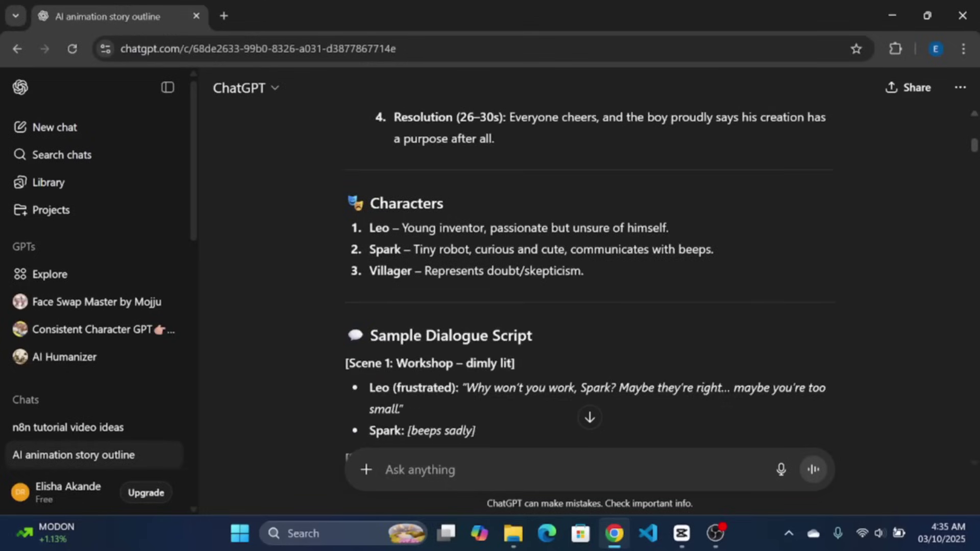
pyautogui.scroll(1, 517, 231)
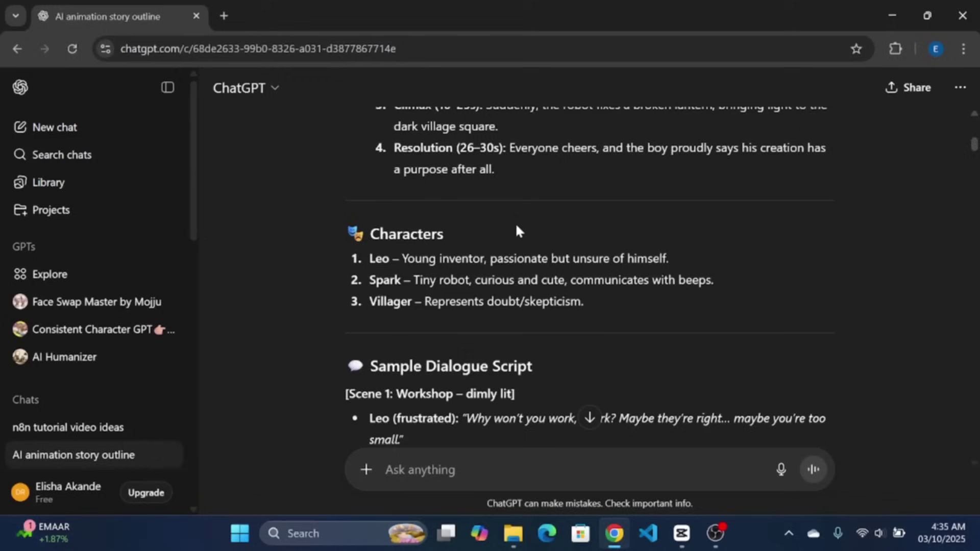
pyautogui.scroll(-3, 517, 227)
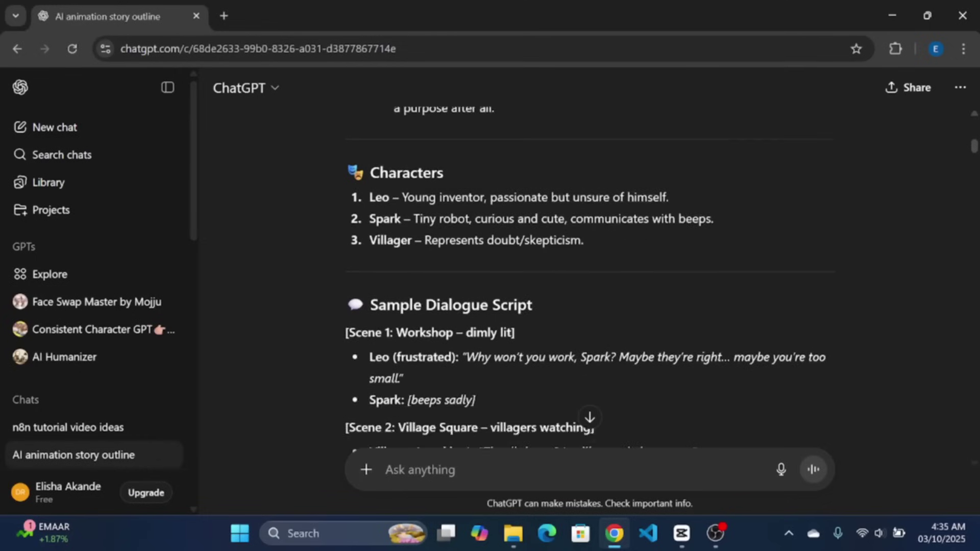
pyautogui.scroll(-10, 515, 223)
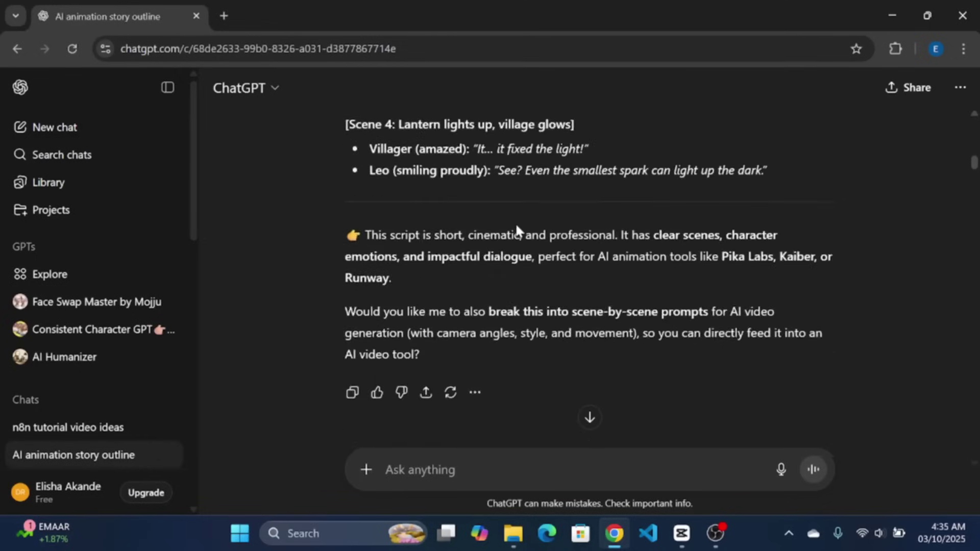
pyautogui.scroll(-4, 516, 222)
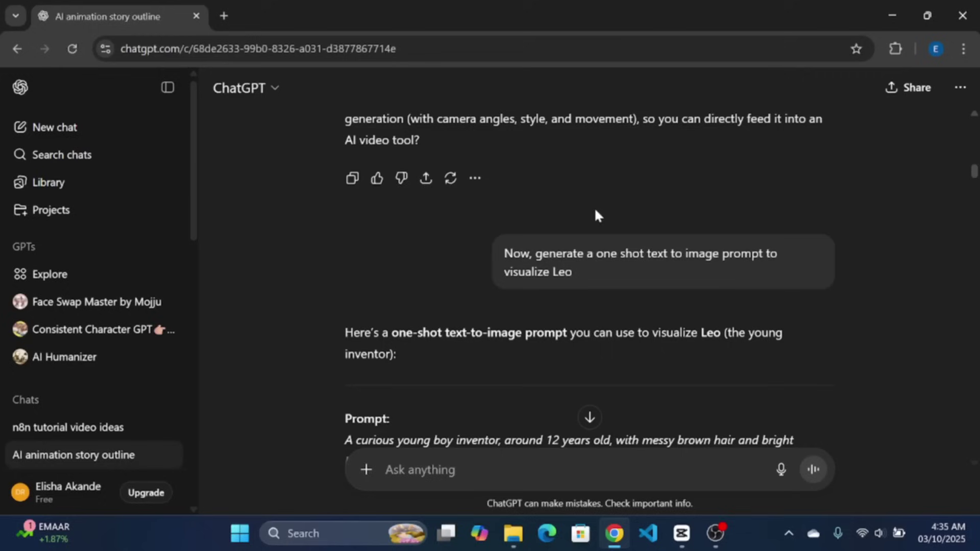
# Step: Get matching Pixar-style prompts for Spark and the Villager, scrolling through each reply
pyautogui.scroll(-3, 594, 208)
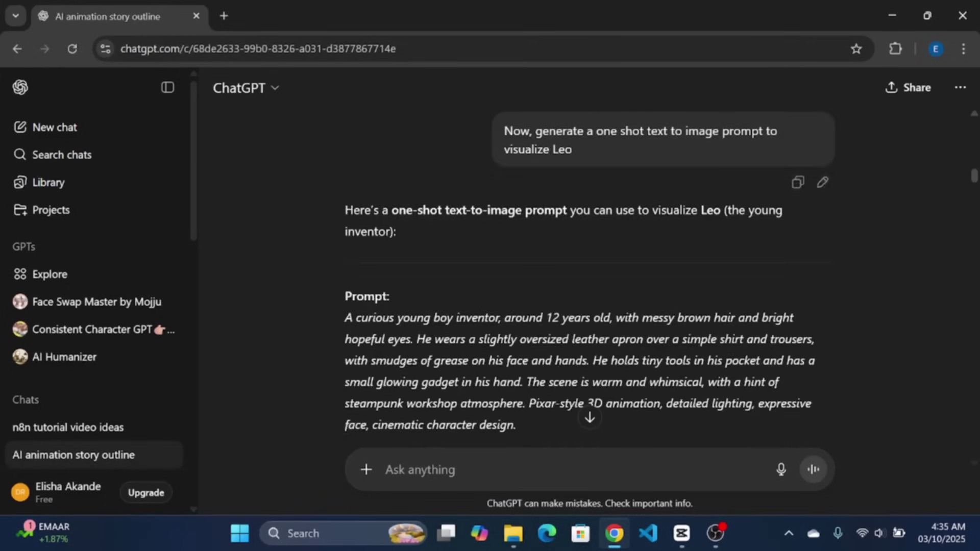
pyautogui.scroll(-1, 595, 210)
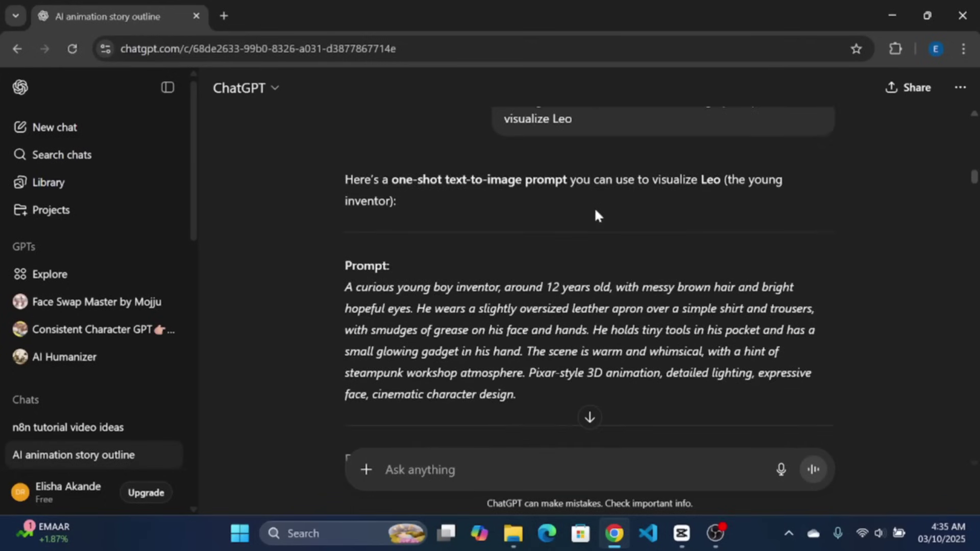
pyautogui.scroll(-5, 594, 208)
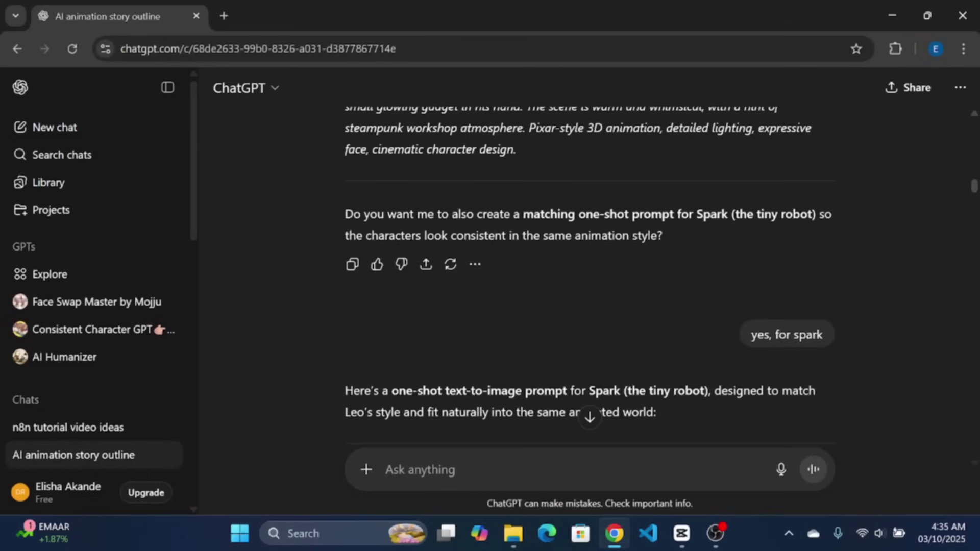
pyautogui.scroll(-3, 594, 208)
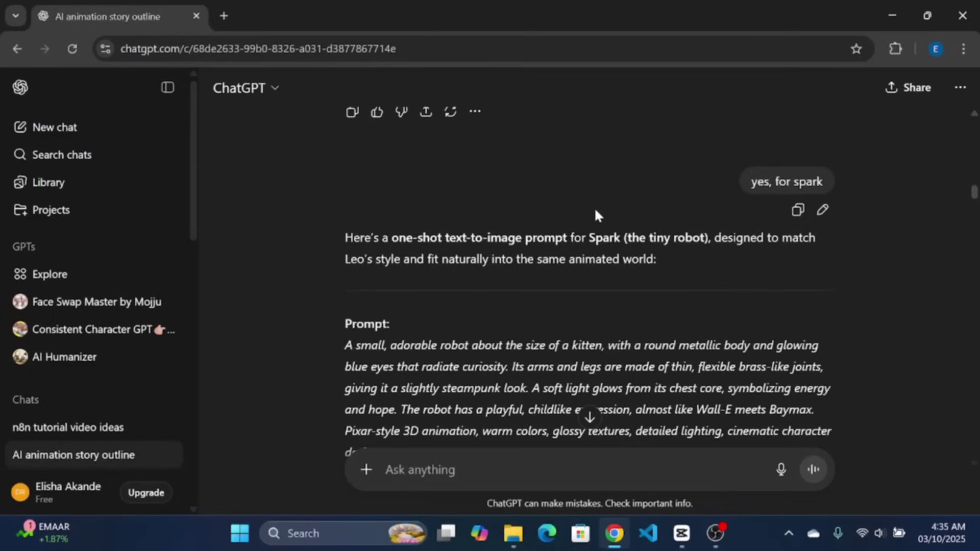
pyautogui.scroll(-9, 595, 211)
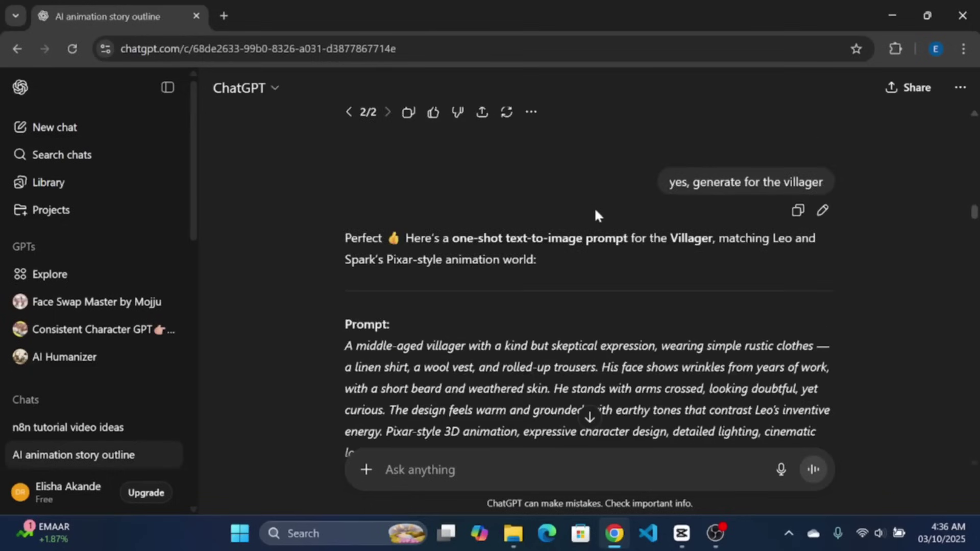
pyautogui.scroll(-4, 595, 211)
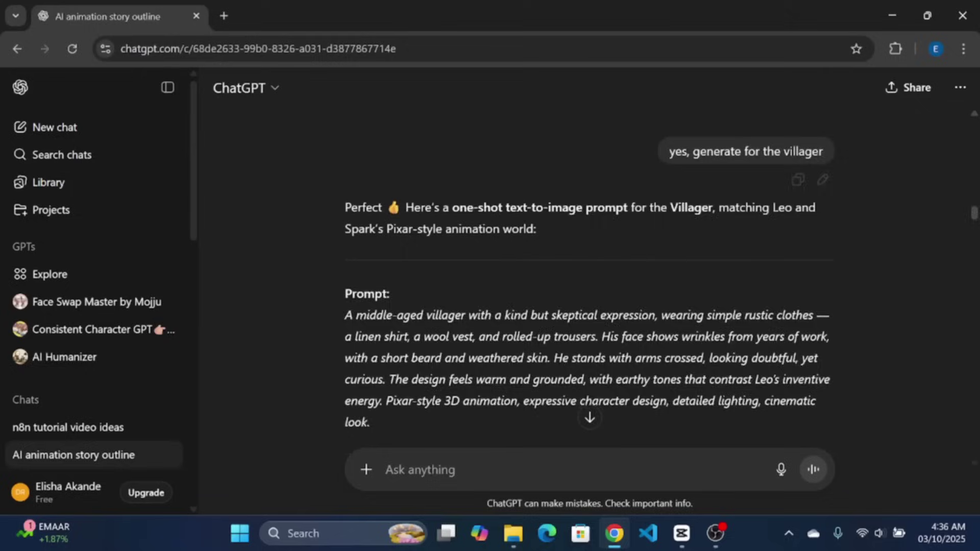
pyautogui.scroll(-7, 595, 211)
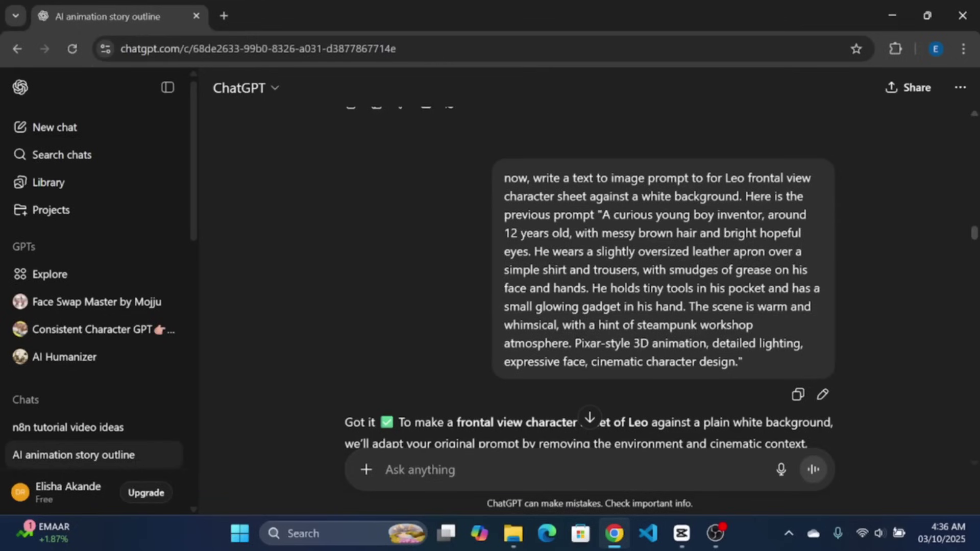
# Step: Get frontal-view, white-background character sheet prompts for Leo, Spark and the Villager
pyautogui.scroll(-4, 679, 296)
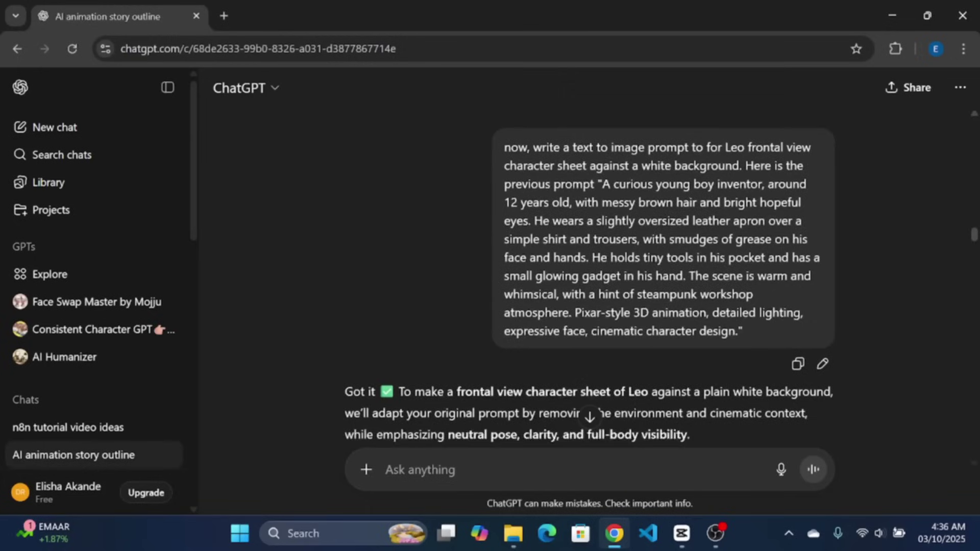
pyautogui.scroll(-3, 678, 296)
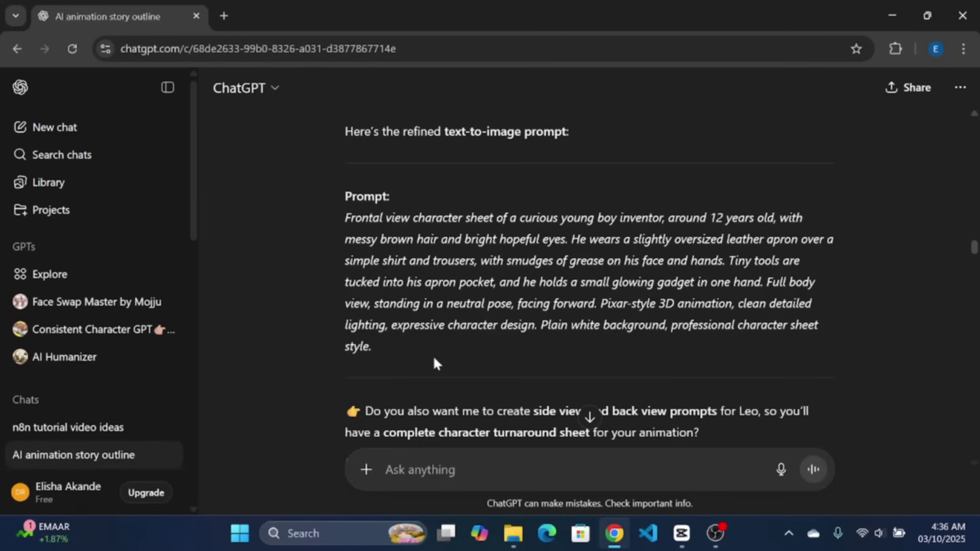
pyautogui.scroll(-2, 434, 361)
pyautogui.scroll(10, 433, 360)
pyautogui.scroll(-3, 434, 360)
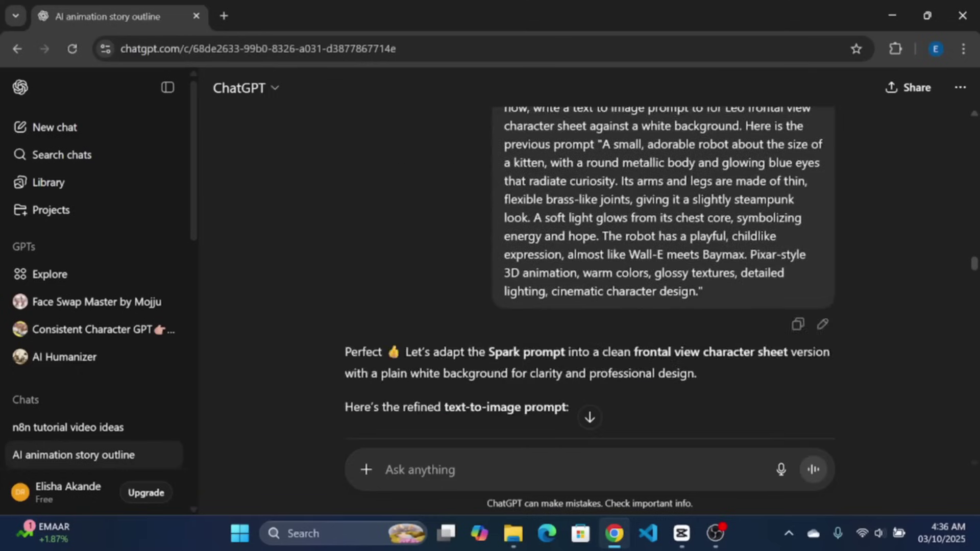
pyautogui.scroll(1, 434, 361)
pyautogui.scroll(-3, 434, 361)
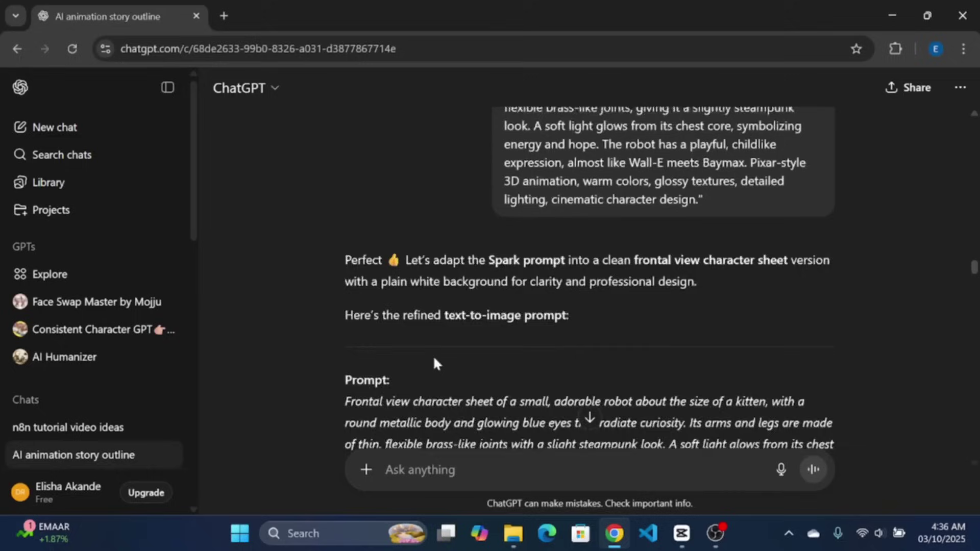
pyautogui.scroll(2, 434, 362)
pyautogui.scroll(-6, 434, 361)
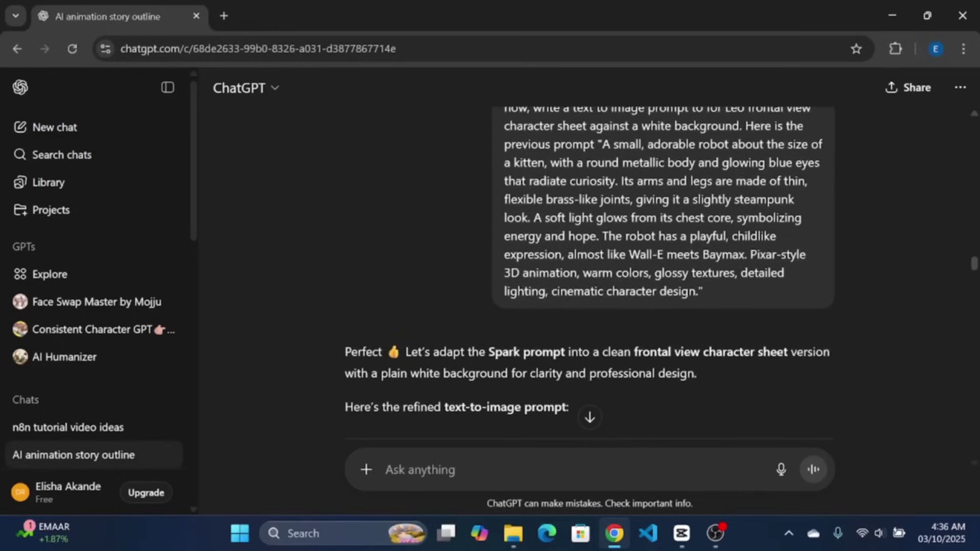
pyautogui.scroll(-7, 433, 357)
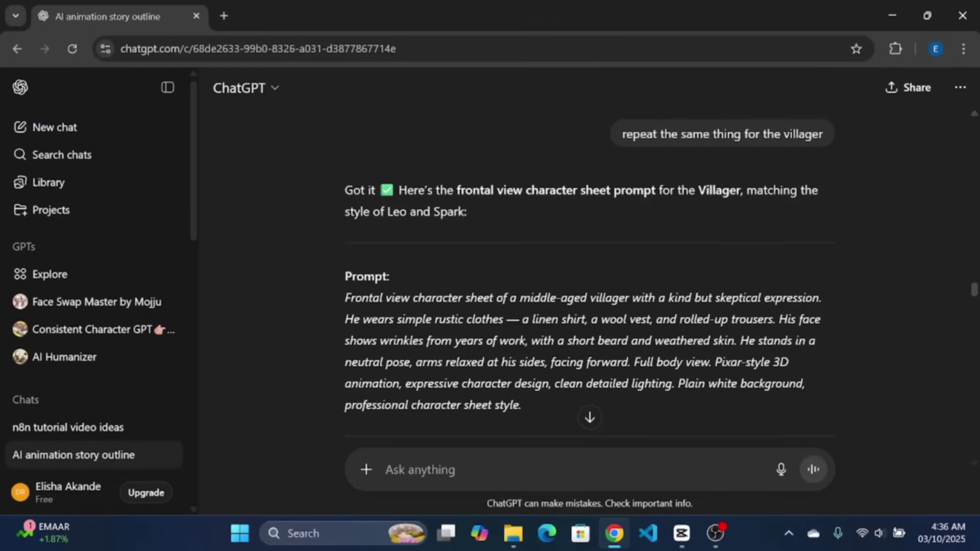
# Step: Get workshop and village square scene prompts, then request per-scene shots with alternating camera angles
pyautogui.scroll(-4, 434, 363)
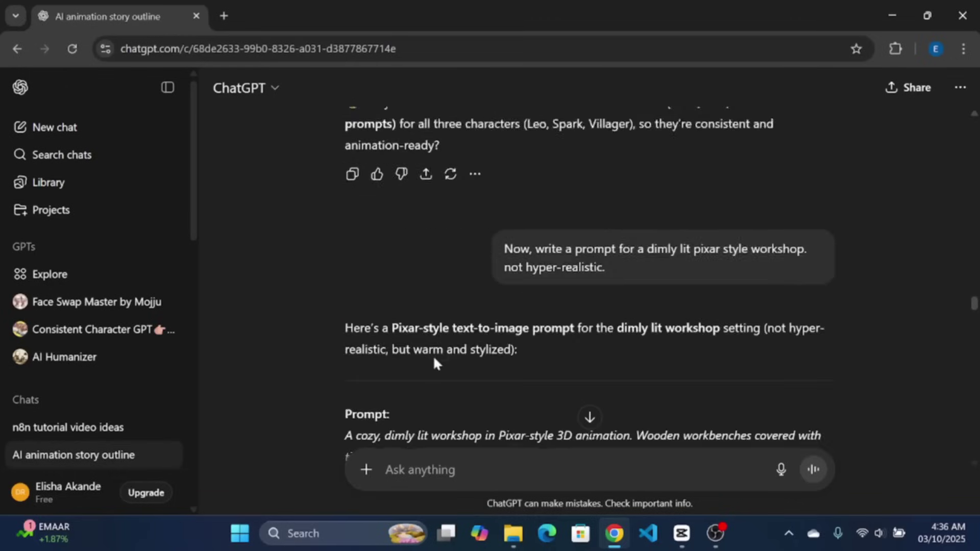
pyautogui.scroll(-1, 435, 362)
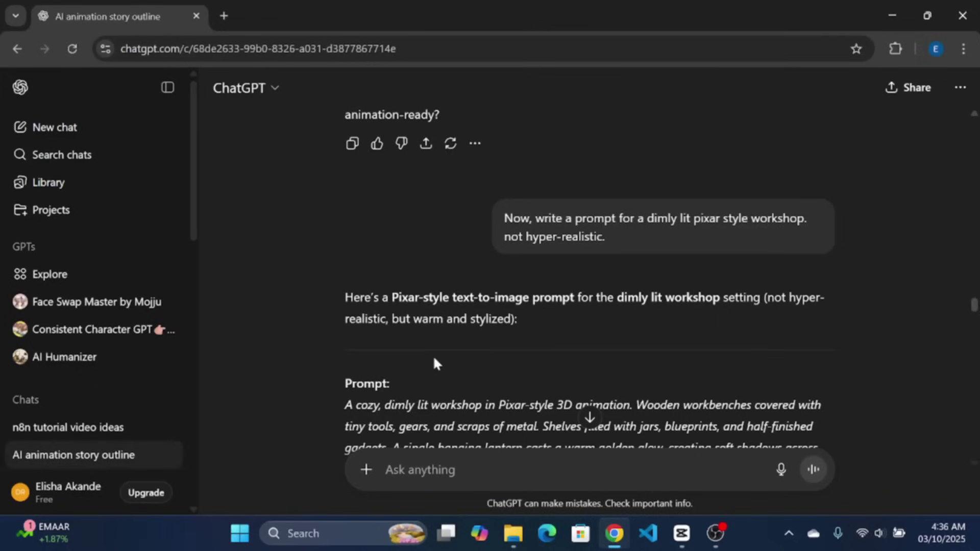
pyautogui.scroll(-1, 434, 360)
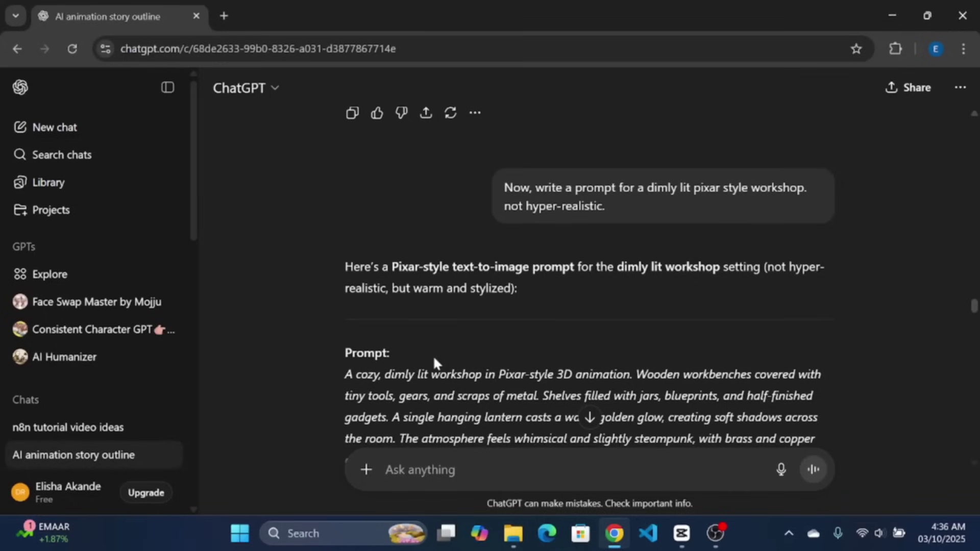
pyautogui.scroll(-8, 434, 359)
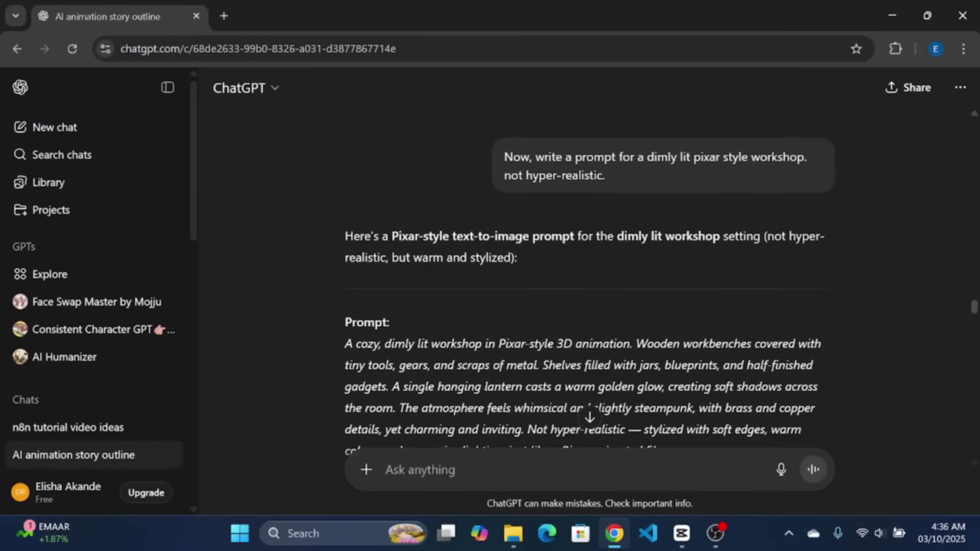
pyautogui.scroll(-8, 434, 360)
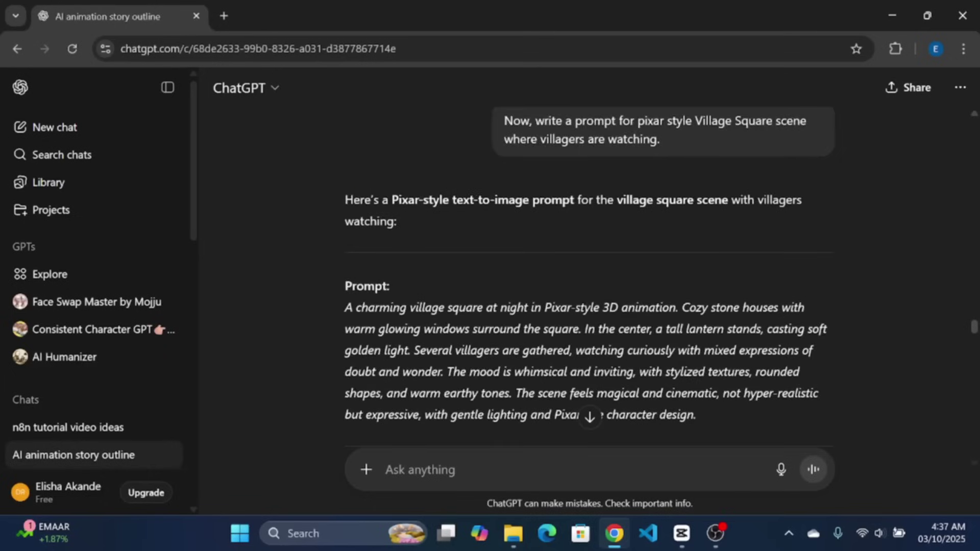
pyautogui.scroll(-5, 434, 360)
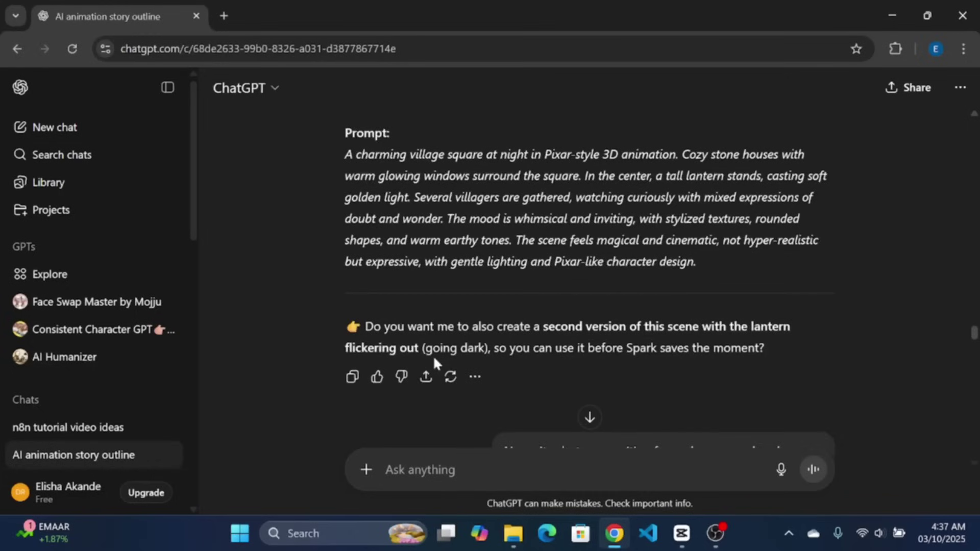
pyautogui.scroll(-5, 434, 360)
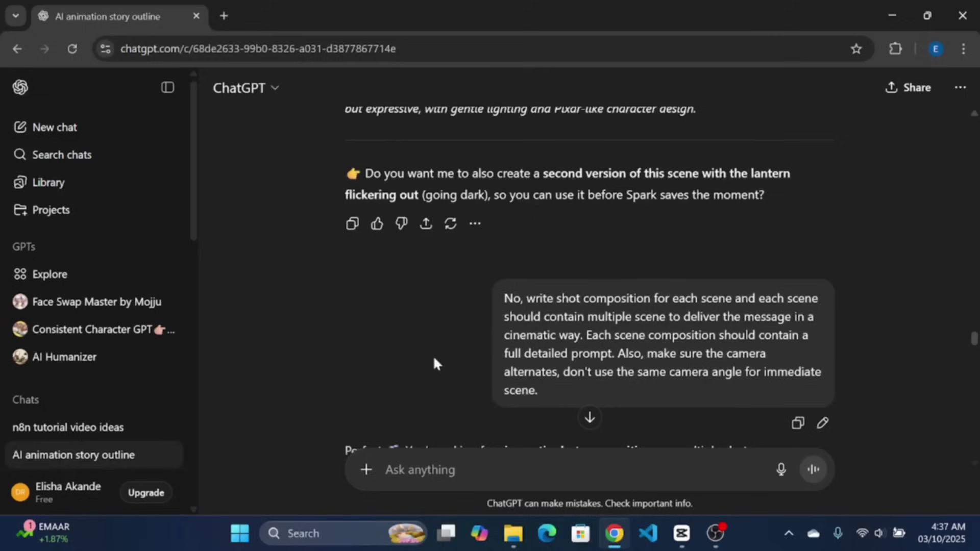
pyautogui.scroll(-1, 434, 359)
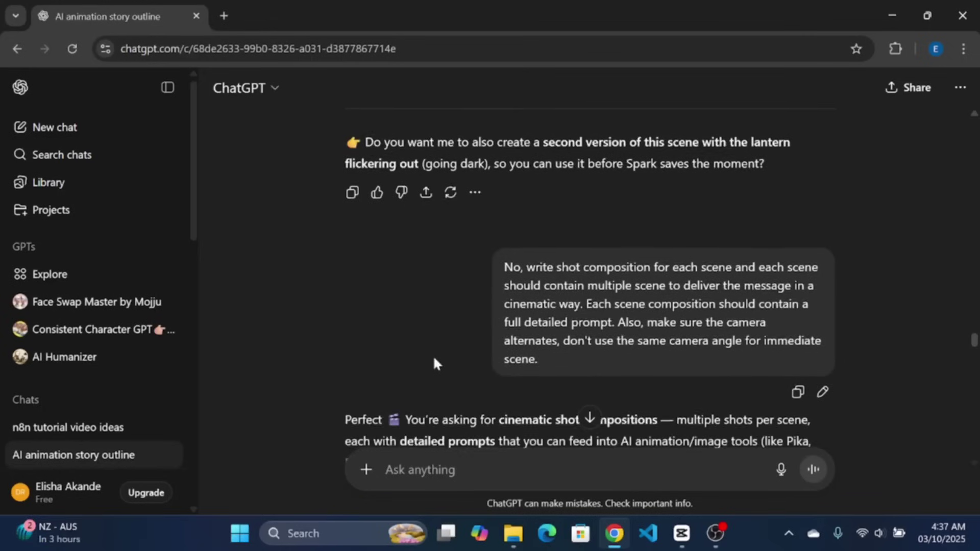
pyautogui.scroll(-1, 434, 360)
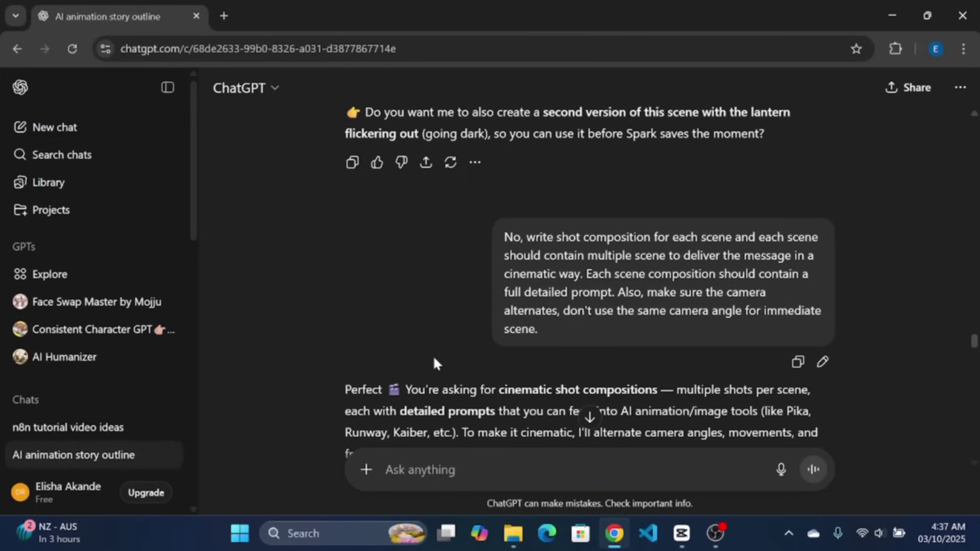
pyautogui.scroll(-4, 434, 360)
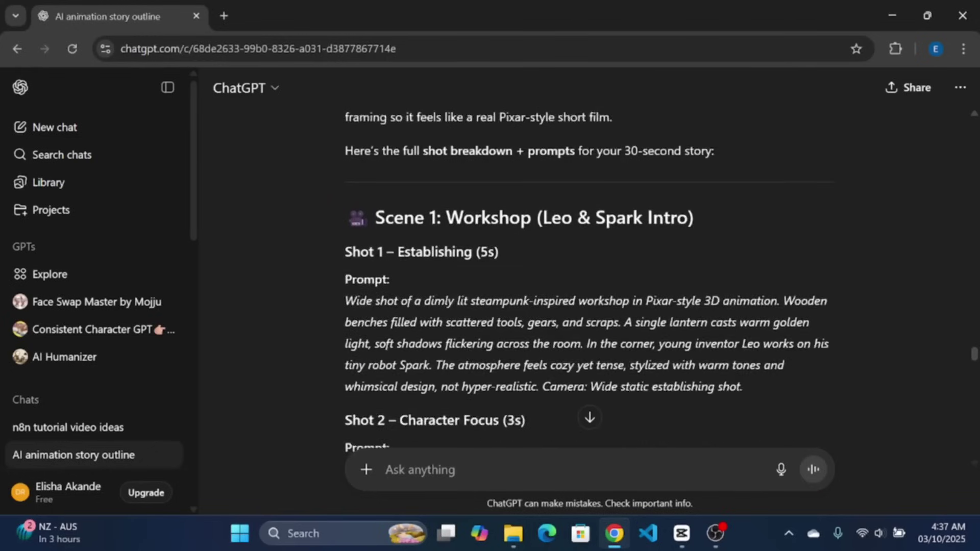
pyautogui.scroll(-10, 433, 360)
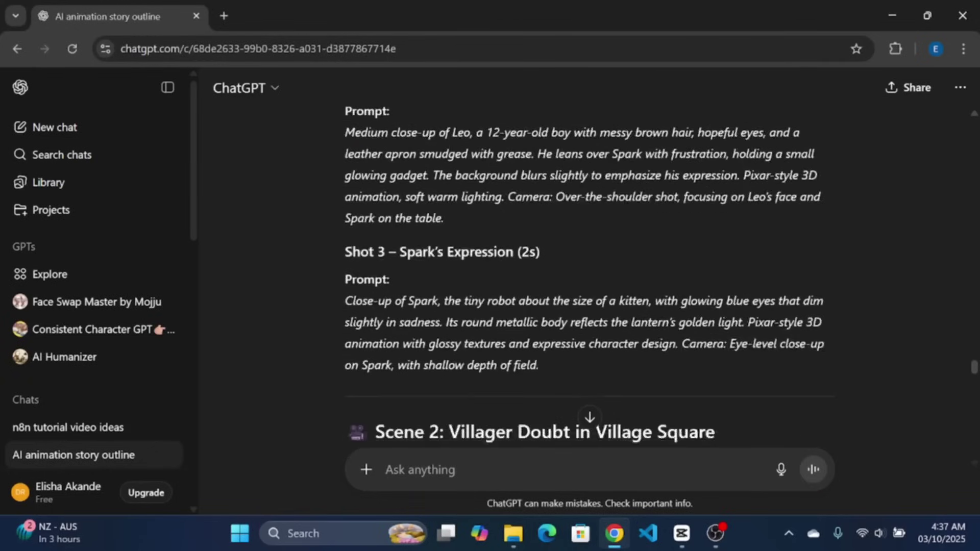
pyautogui.scroll(-12, 434, 363)
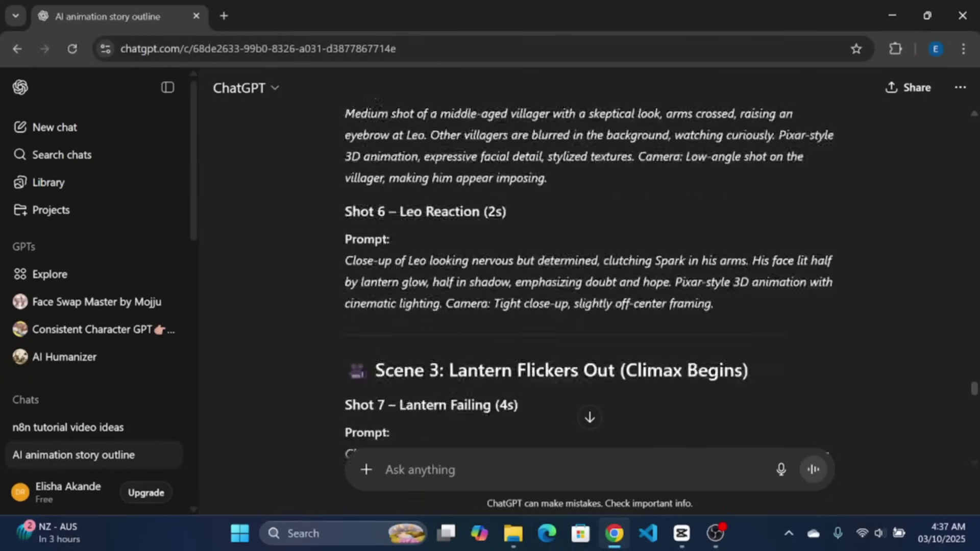
pyautogui.scroll(-12, 435, 363)
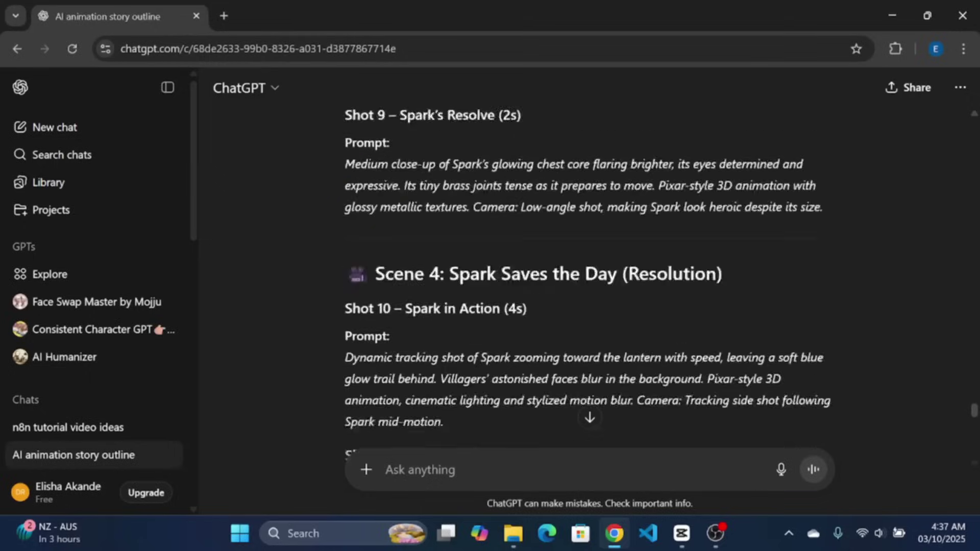
pyautogui.scroll(-11, 434, 364)
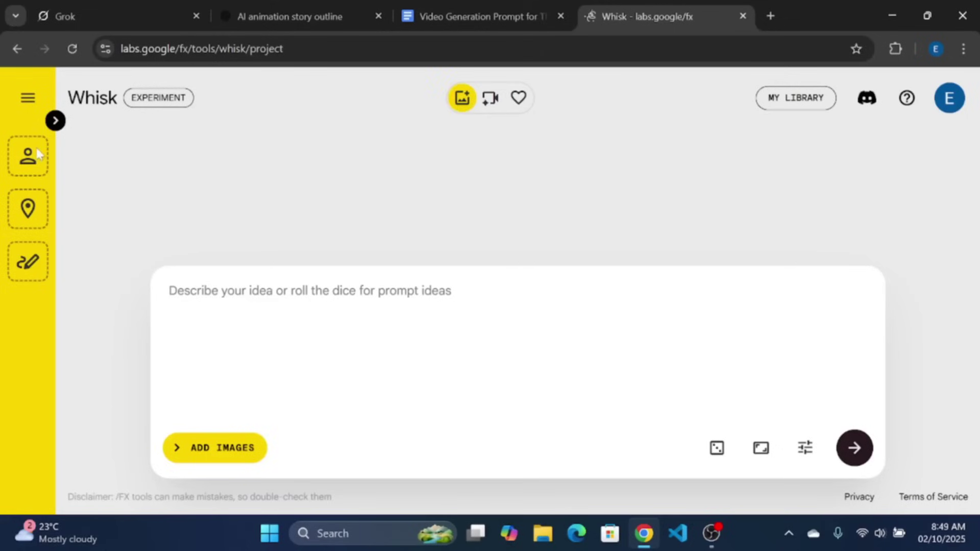
# Step: Generate the Leo subject image from the frontal-view Leo character-sheet prompt copied from Docs
pyautogui.click(56, 120)
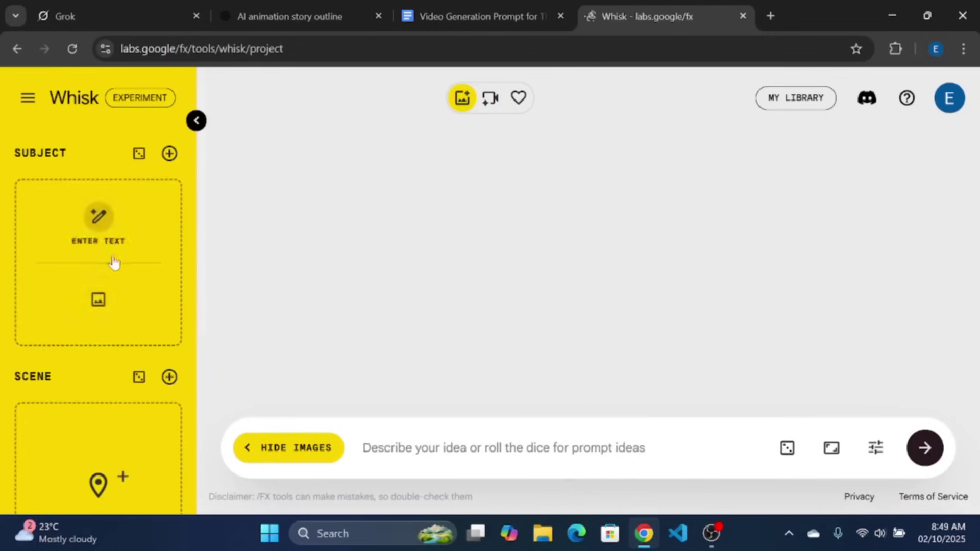
pyautogui.click(98, 219)
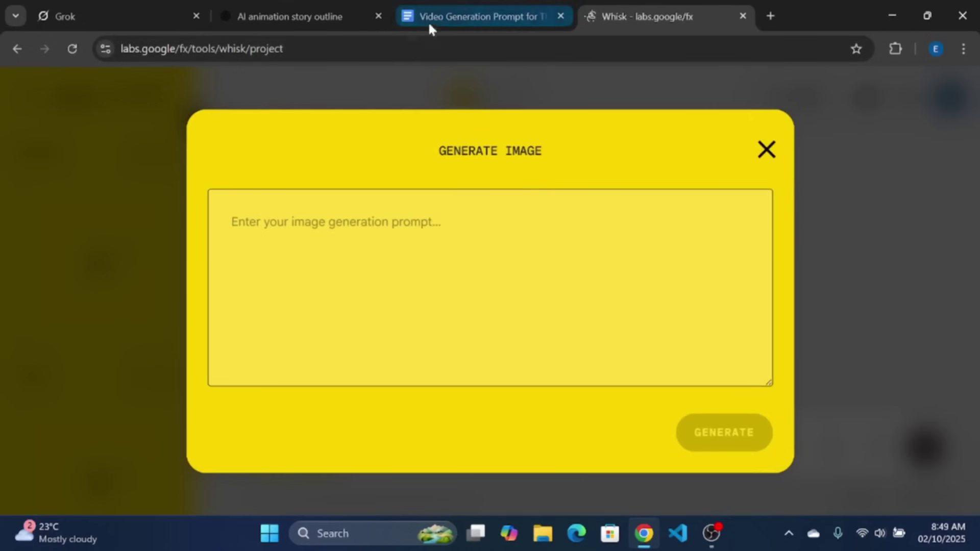
pyautogui.click(446, 16)
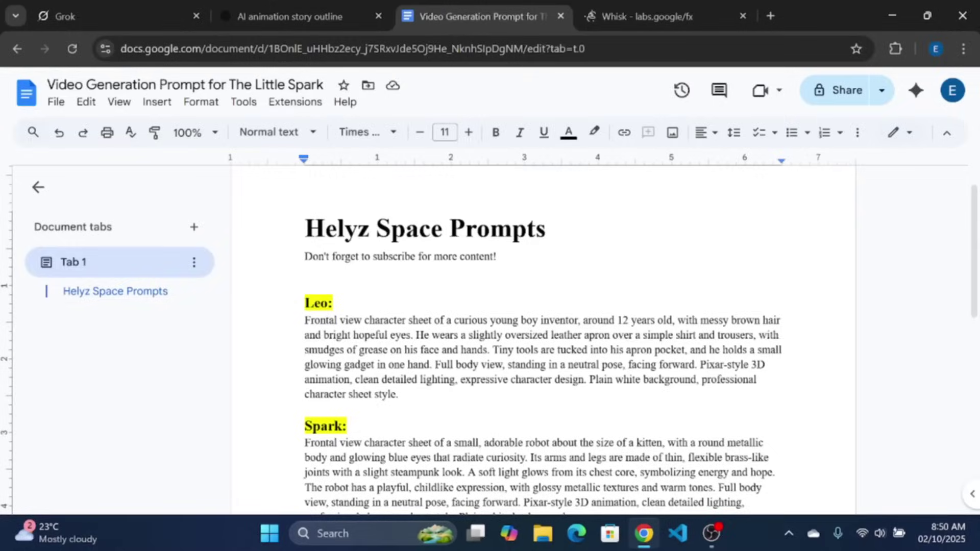
pyautogui.moveTo(305, 320); pyautogui.dragTo(403, 394)
pyautogui.hotkey('ctrl', 'c')
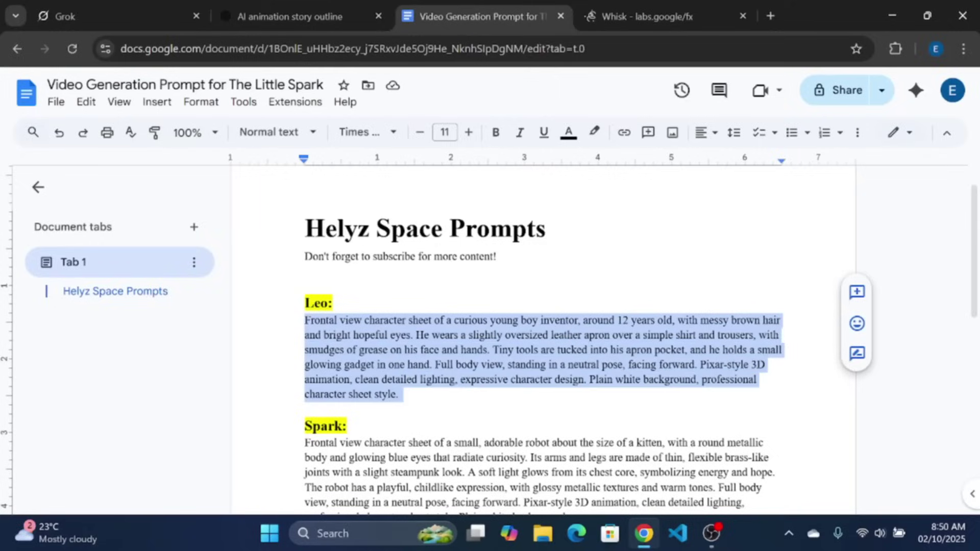
pyautogui.click(637, 20)
pyautogui.hotkey('ctrl', 'v')
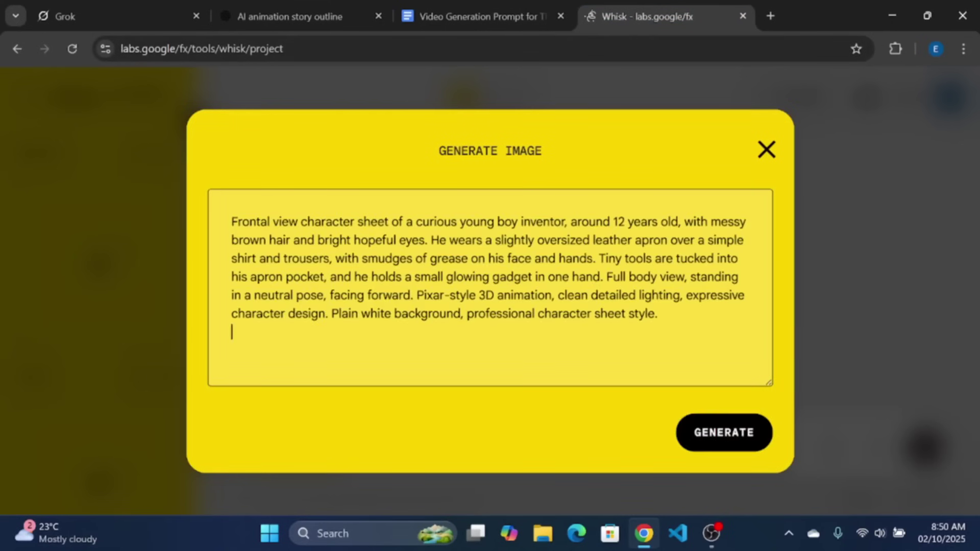
pyautogui.press('BackSpace')
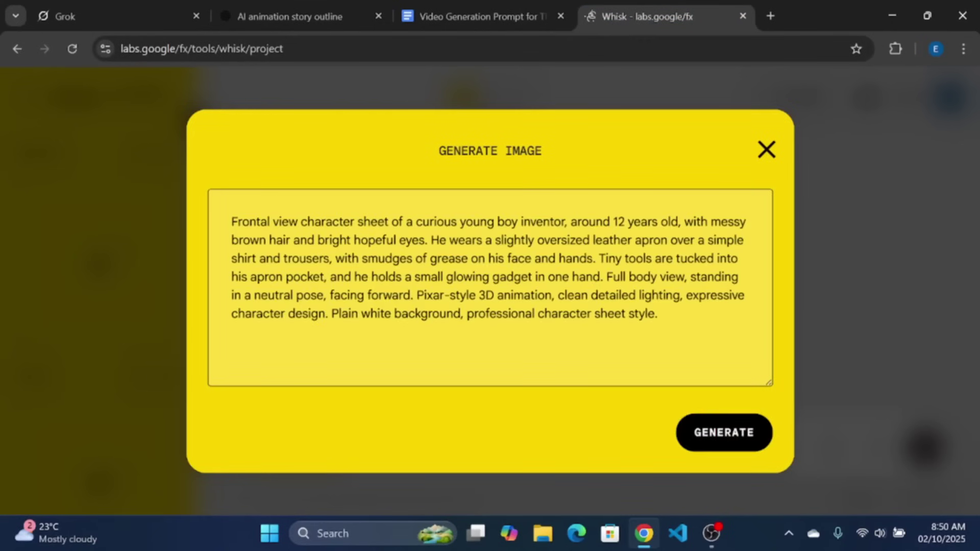
pyautogui.click(743, 433)
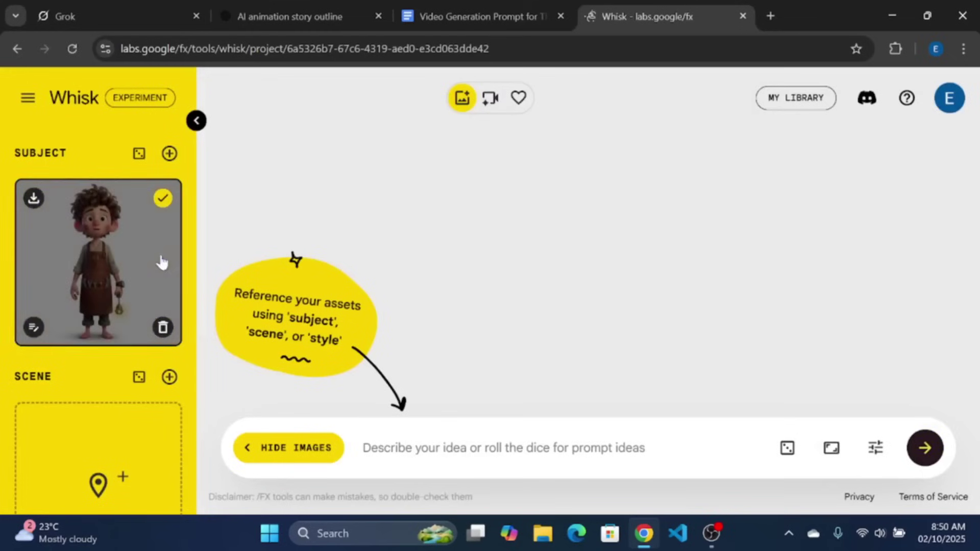
# Step: Add a second subject slot and generate Spark from the pasted Spark character-sheet prompt
pyautogui.click(171, 155)
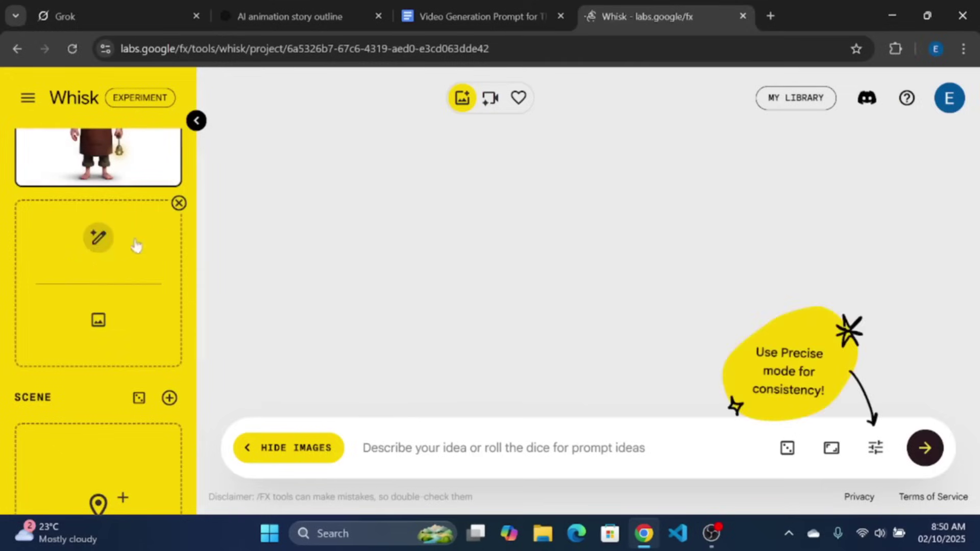
pyautogui.click(99, 239)
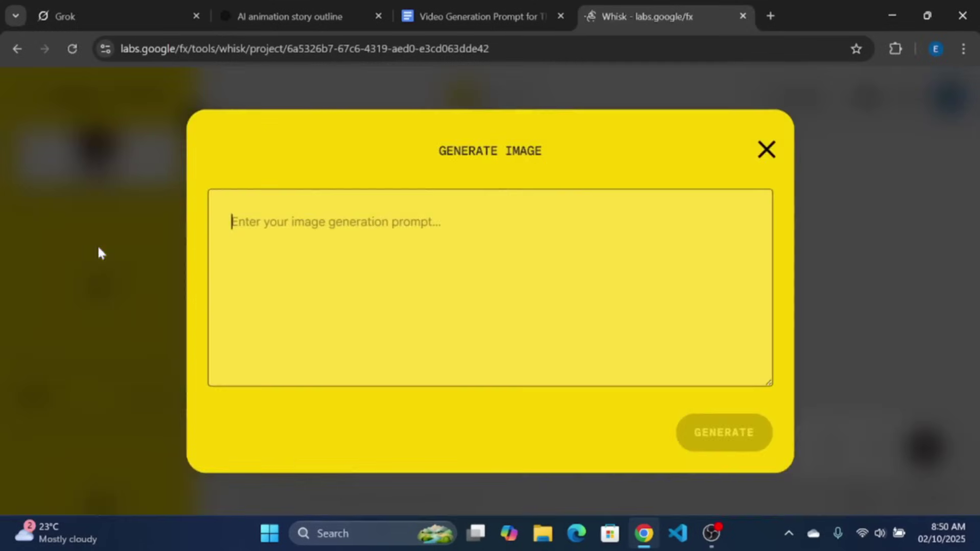
pyautogui.click(462, 17)
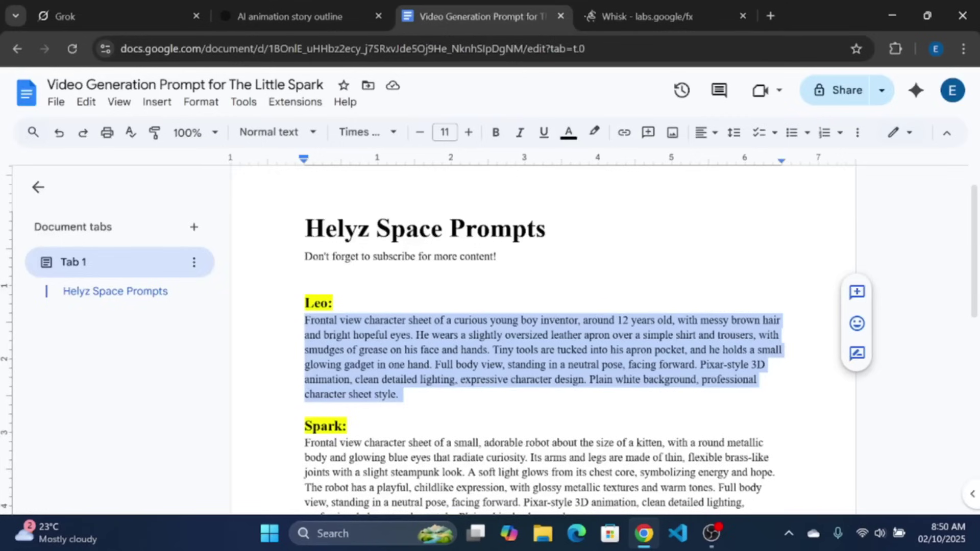
pyautogui.moveTo(305, 442); pyautogui.dragTo(577, 400)
pyautogui.hotkey('ctrl', 'c')
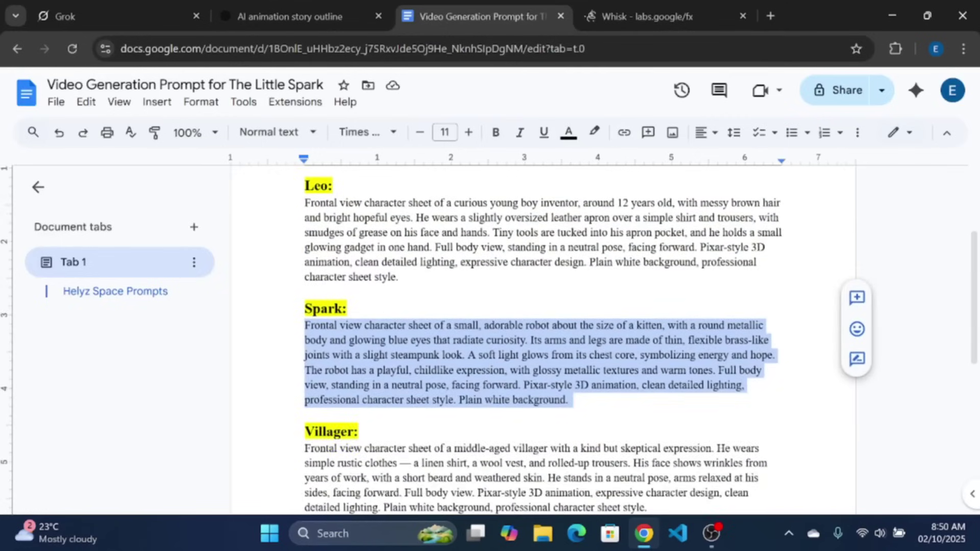
pyautogui.click(607, 13)
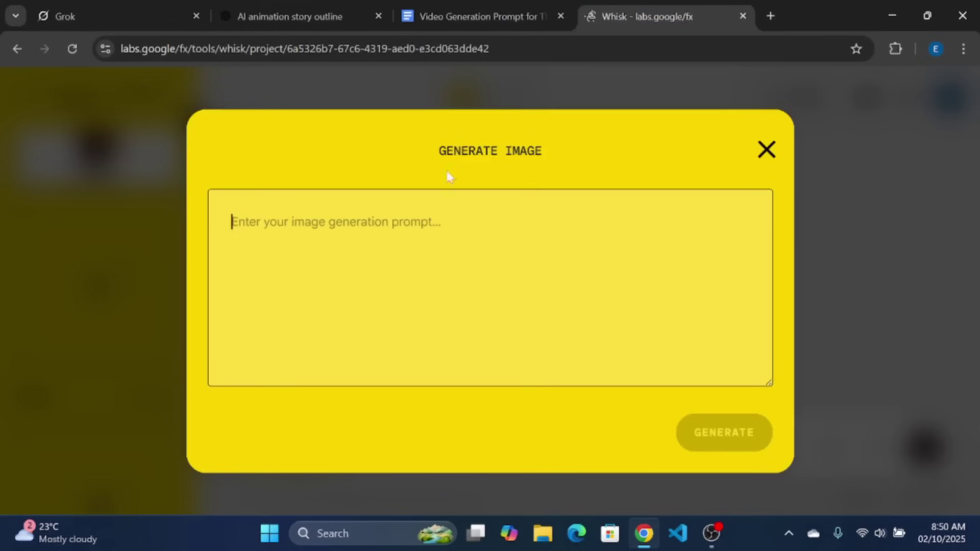
pyautogui.hotkey('ctrl', 'v')
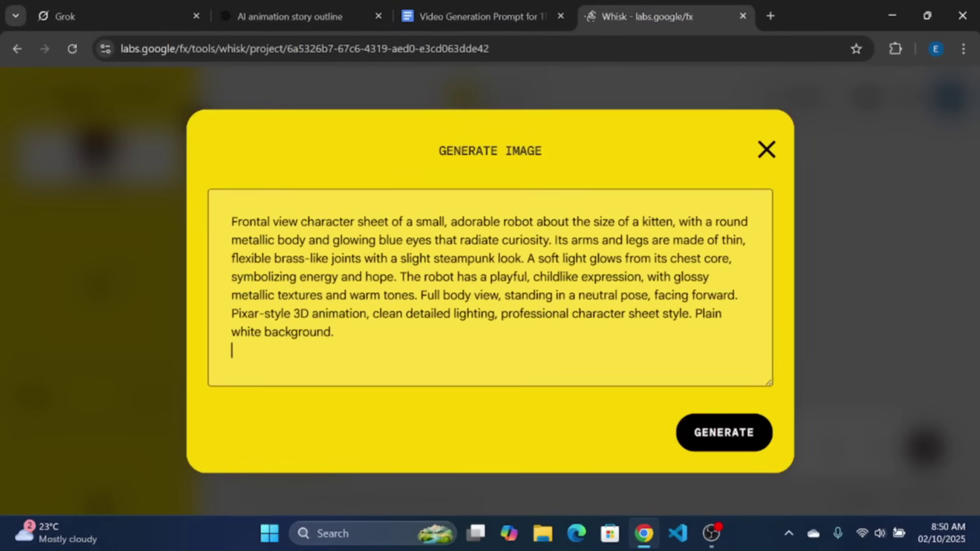
pyautogui.click(725, 433)
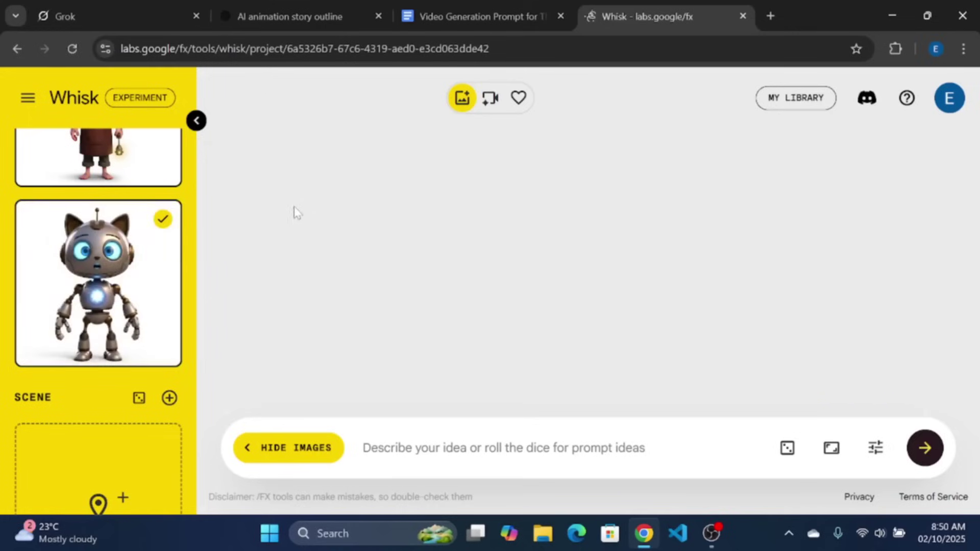
# Step: Select the Villager character-sheet prompt in the Google Docs prompt document
pyautogui.click(517, 7)
pyautogui.click(434, 354)
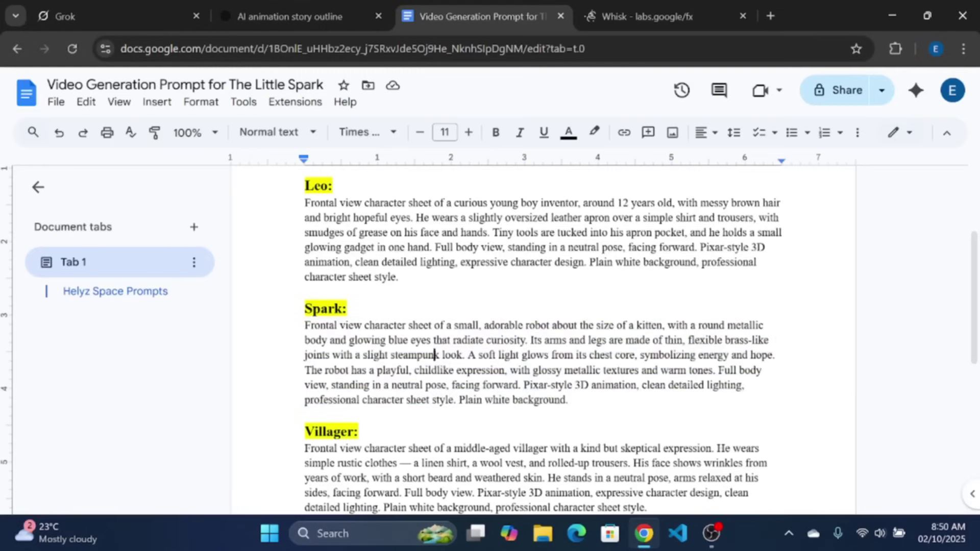
pyautogui.scroll(-2, 434, 354)
pyautogui.moveTo(305, 340); pyautogui.dragTo(647, 400)
pyautogui.hotkey('ctrl', 'c')
pyautogui.click(649, 16)
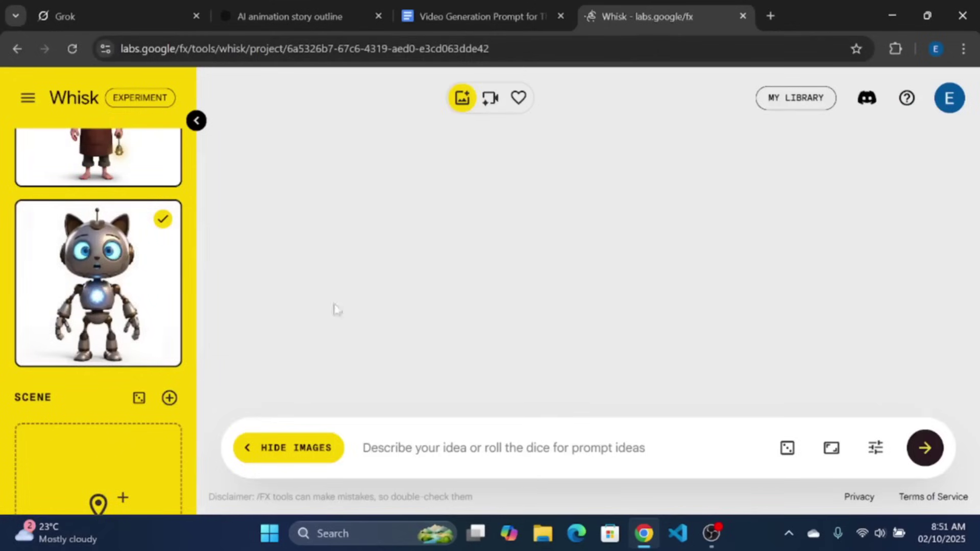
# Step: Add a third subject slot and generate the middle-aged villager from the pasted prompt
pyautogui.scroll(3, 201, 269)
pyautogui.click(169, 152)
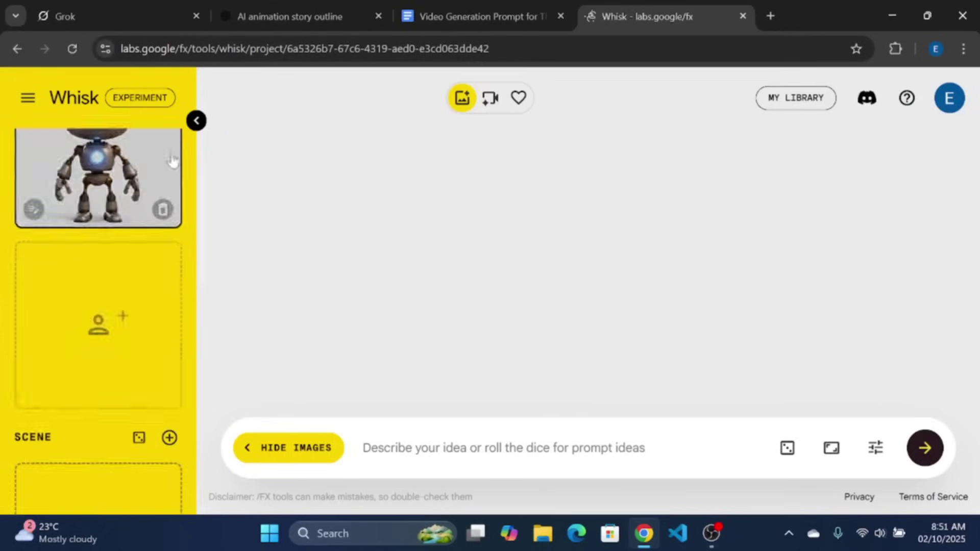
pyautogui.click(97, 250)
pyautogui.hotkey('ctrl', 'v')
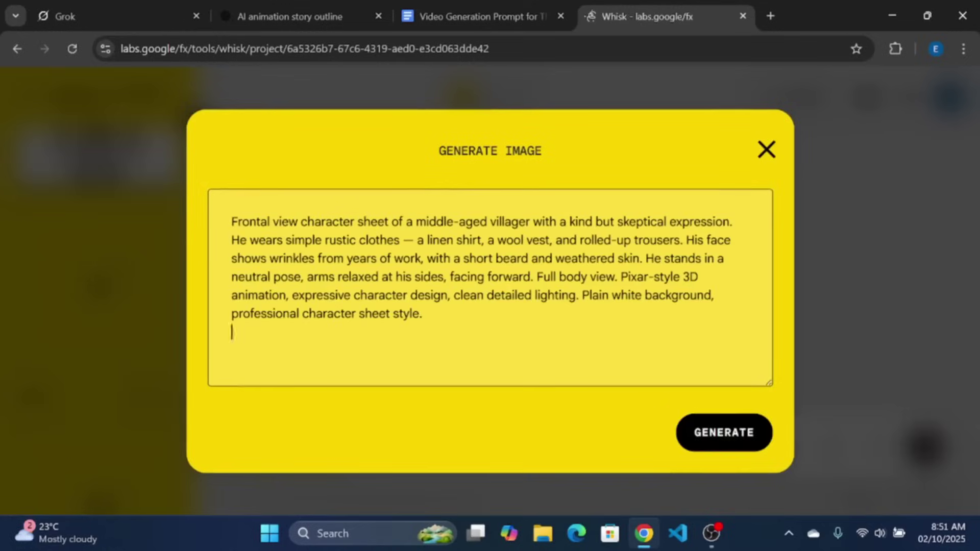
pyautogui.click(734, 432)
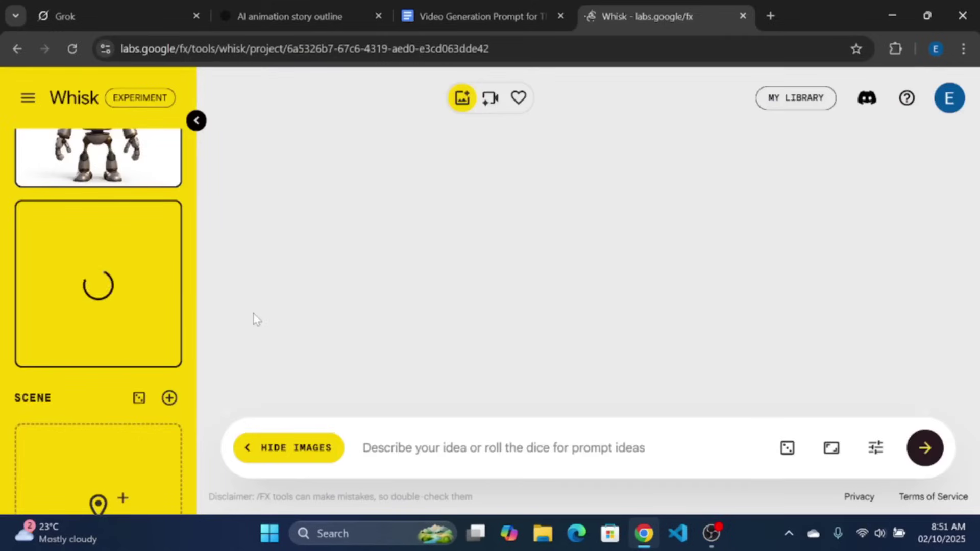
pyautogui.moveTo(170, 192)
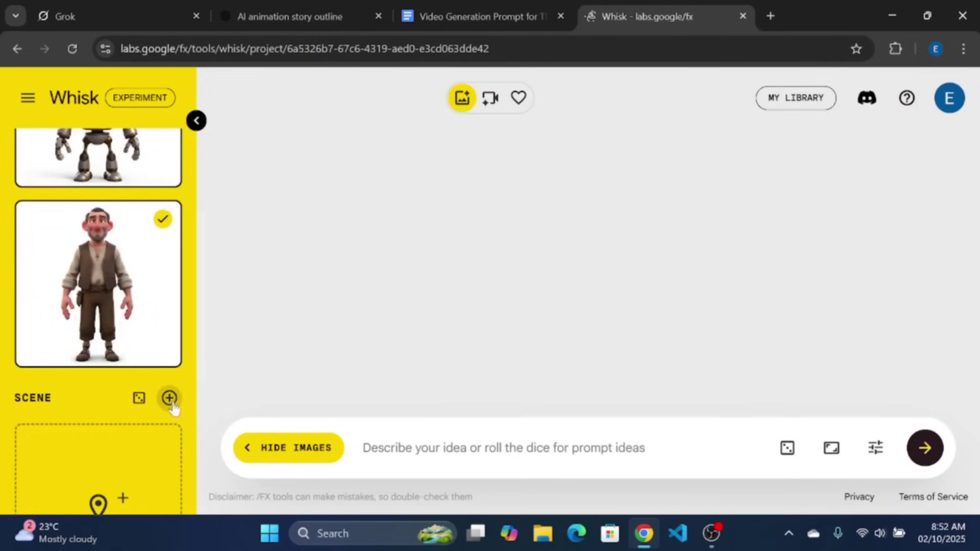
# Step: Generate the cozy workshop scene image from the Workshop prompt in Docs
pyautogui.click(444, 19)
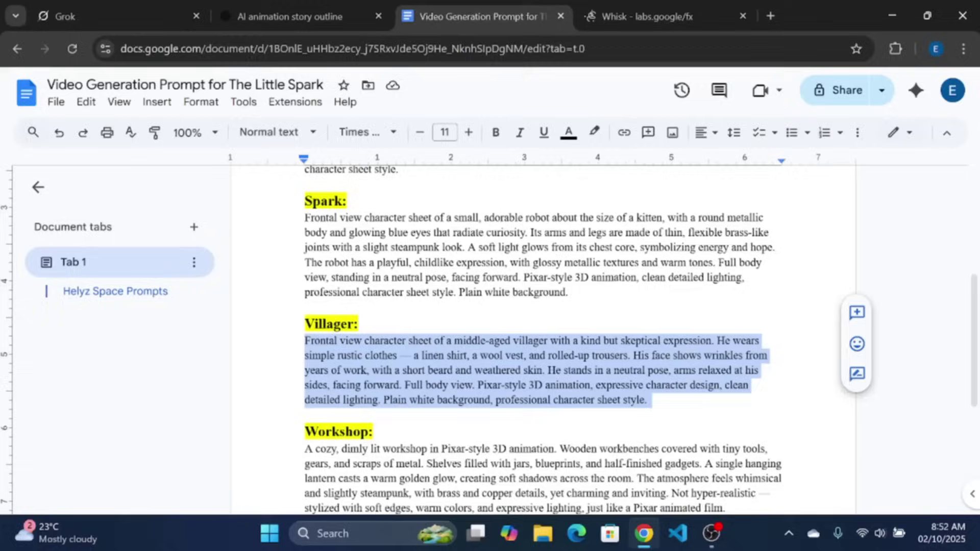
pyautogui.click(498, 491)
pyautogui.scroll(-2, 497, 491)
pyautogui.moveTo(304, 355); pyautogui.dragTo(731, 415)
pyautogui.hotkey('ctrl', 'c')
pyautogui.hotkey('ctrl', 'Tab')
pyautogui.scroll(-4, 153, 403)
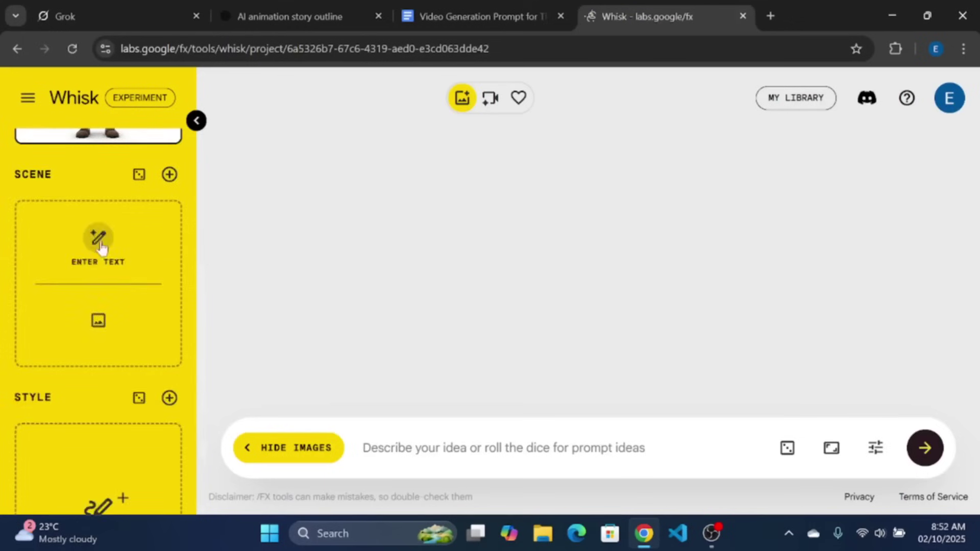
pyautogui.click(97, 245)
pyautogui.hotkey('ctrl', 'v')
pyautogui.press('BackSpace')
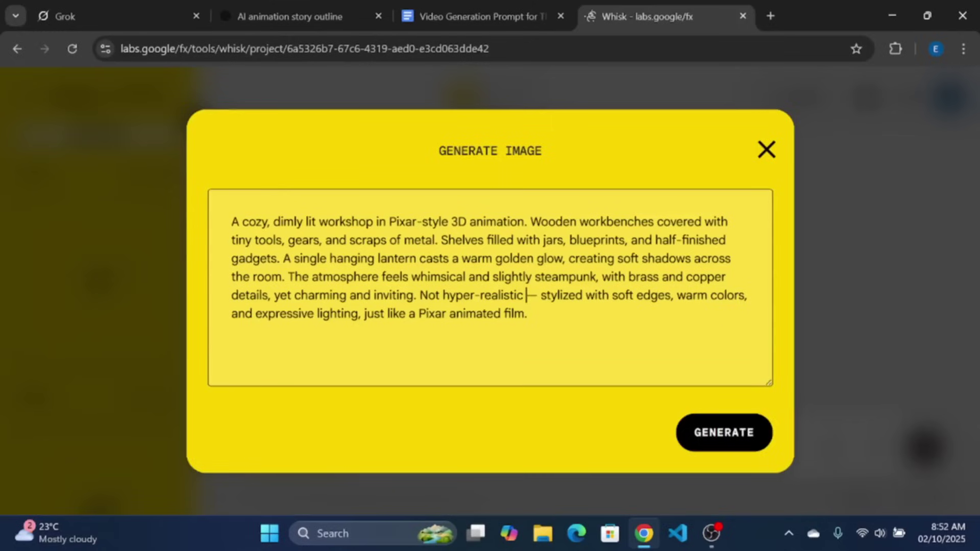
pyautogui.click(725, 438)
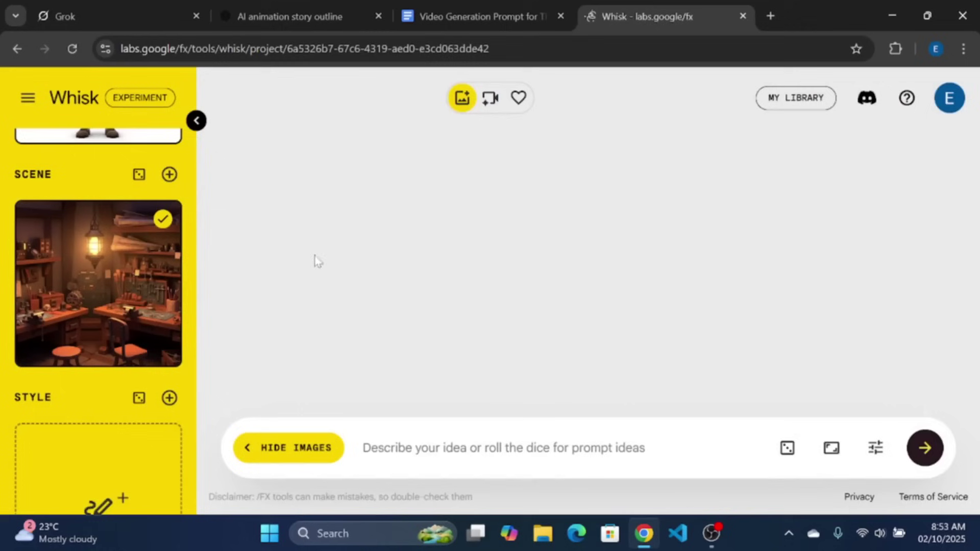
# Step: Add a second scene slot and generate the night village square from the Village Square prompt
pyautogui.click(501, 13)
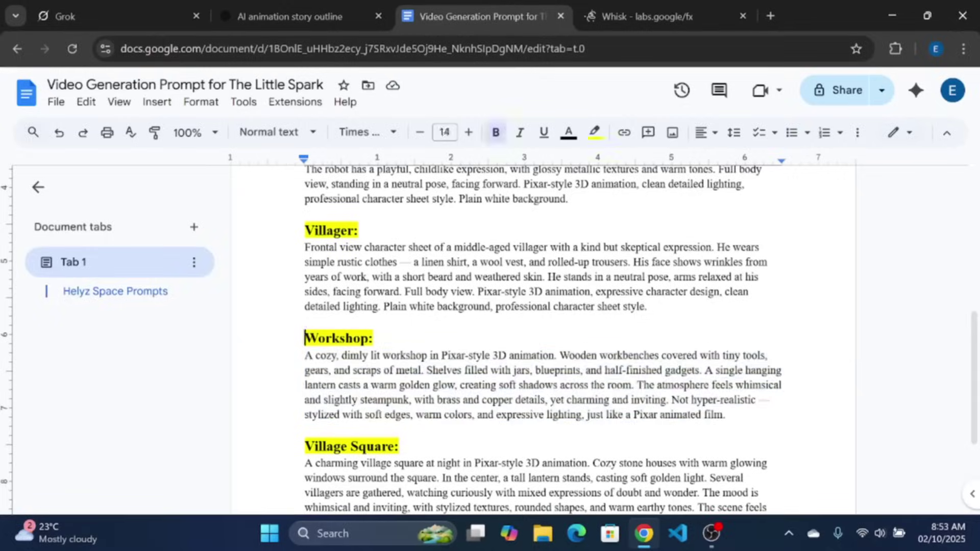
pyautogui.press('Down')
pyautogui.press('Down')
pyautogui.press('Down')
pyautogui.press('Down')
pyautogui.press('Down')
pyautogui.press('Down')
pyautogui.press('Down')
pyautogui.press('Down')
pyautogui.press('Down')
pyautogui.press('Down')
pyautogui.press('Down')
pyautogui.press('Down')
pyautogui.press('Down')
pyautogui.press('Down')
pyautogui.hotkey('ctrl', 'shift', 'Up')
pyautogui.hotkey('ctrl', 'c')
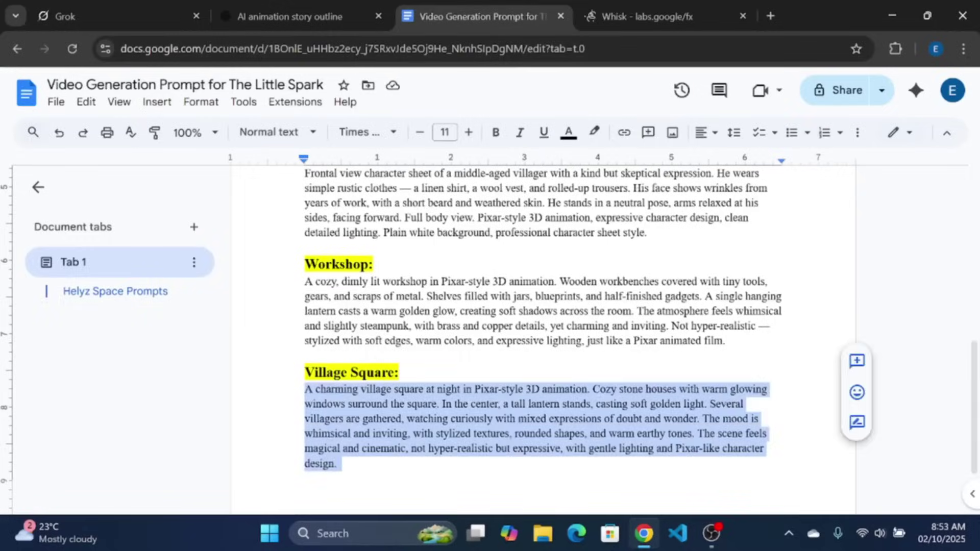
pyautogui.click(620, 21)
pyautogui.click(168, 171)
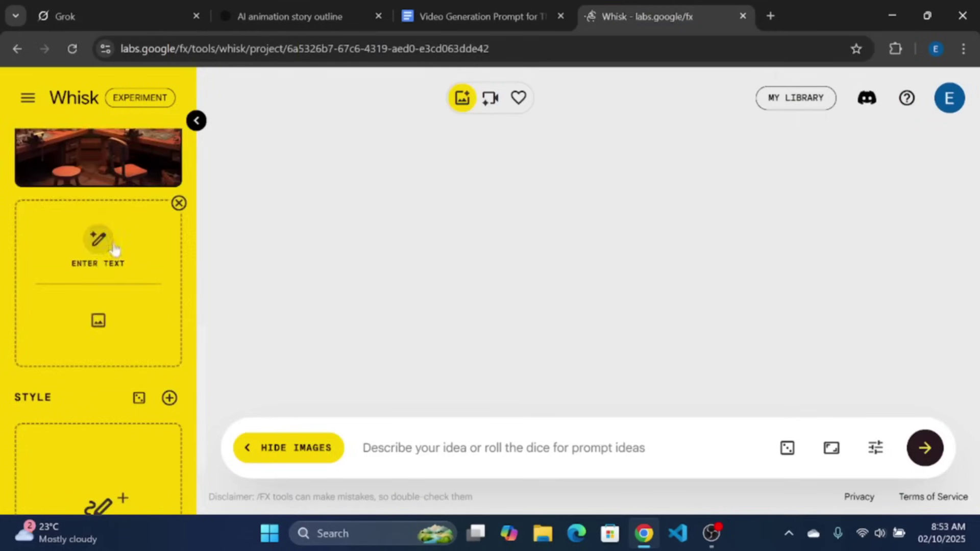
pyautogui.click(113, 252)
pyautogui.hotkey('ctrl', 'v')
pyautogui.click(711, 433)
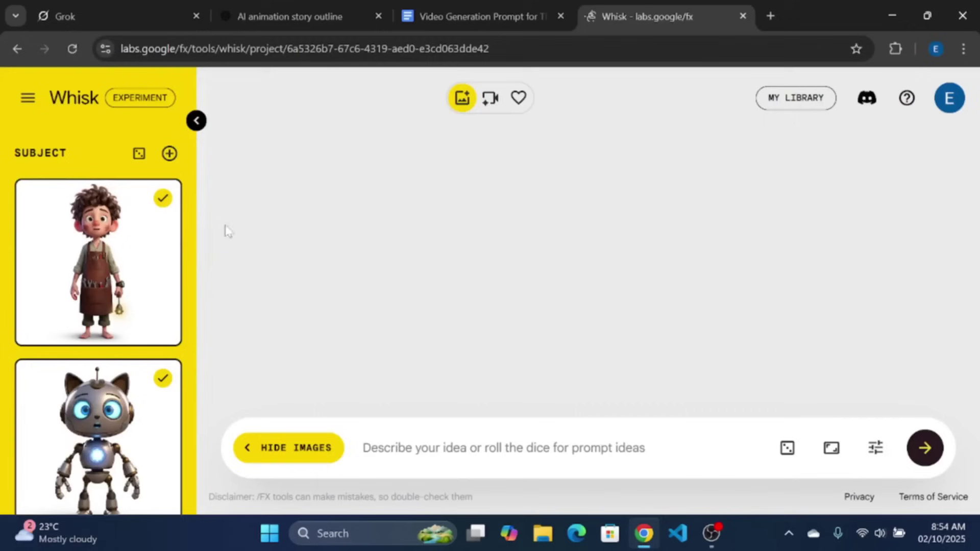
# Step: Copy the Shot 1 prompt from the ChatGPT story outline chat
pyautogui.click(470, 15)
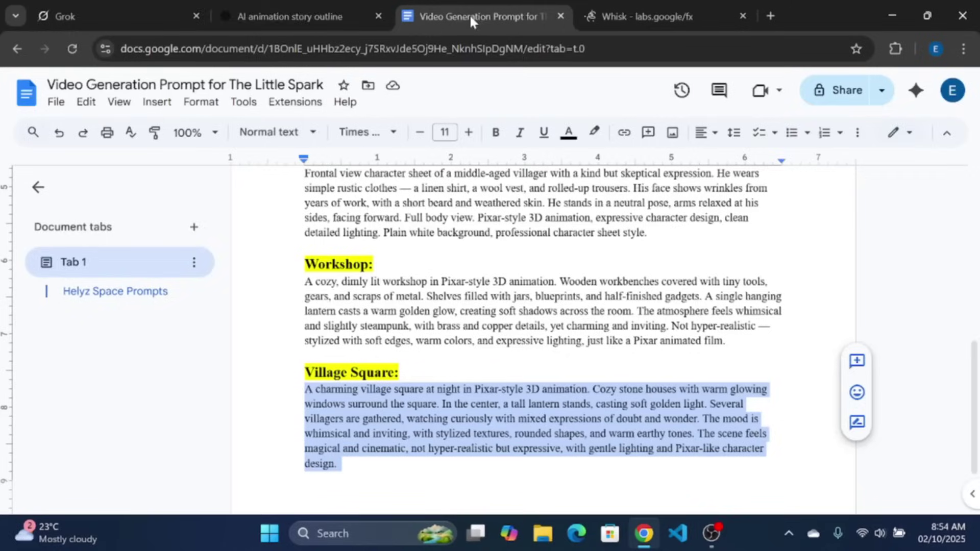
pyautogui.click(307, 18)
pyautogui.scroll(-10, 513, 284)
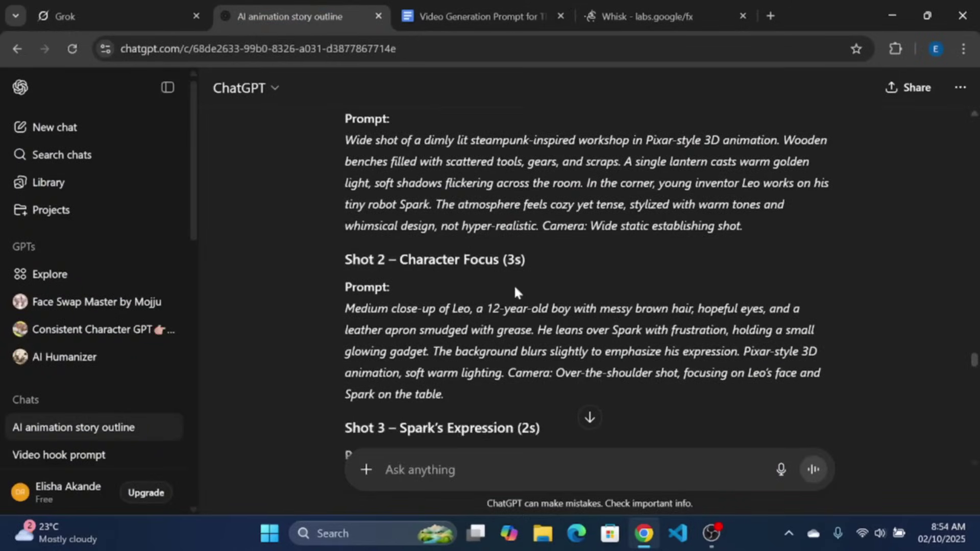
pyautogui.scroll(12, 514, 291)
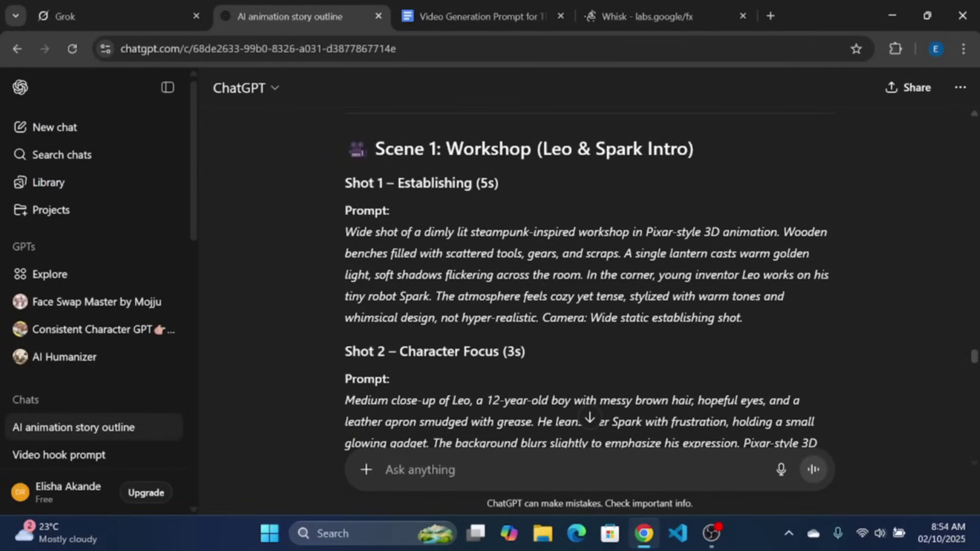
pyautogui.moveTo(344, 232); pyautogui.dragTo(681, 318)
pyautogui.hotkey('ctrl', 'c')
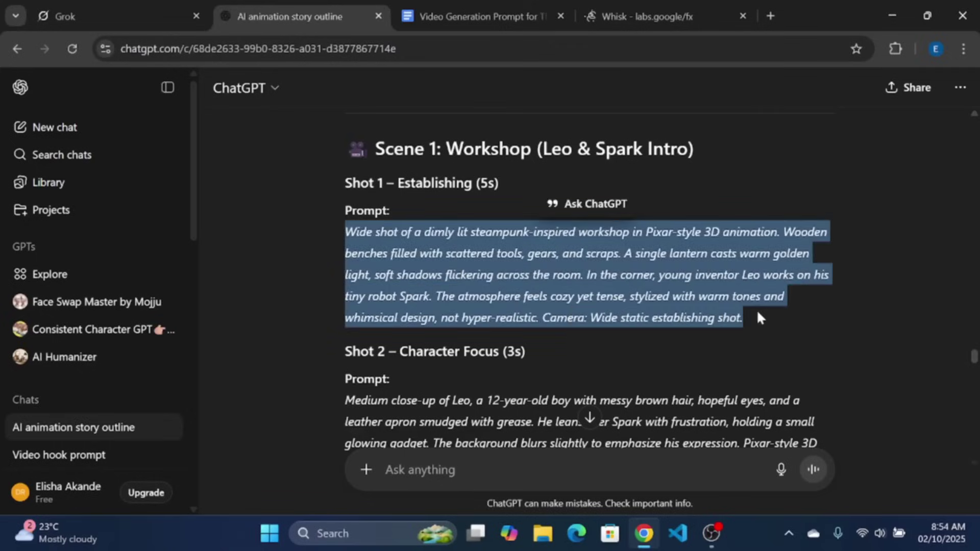
pyautogui.hotkey('ctrl', 'Tab')
pyautogui.hotkey('ctrl', 'Tab')
# Step: Generate 16:9 Shot 1 images of Leo and Spark using the workshop scene
pyautogui.scroll(-5, 194, 352)
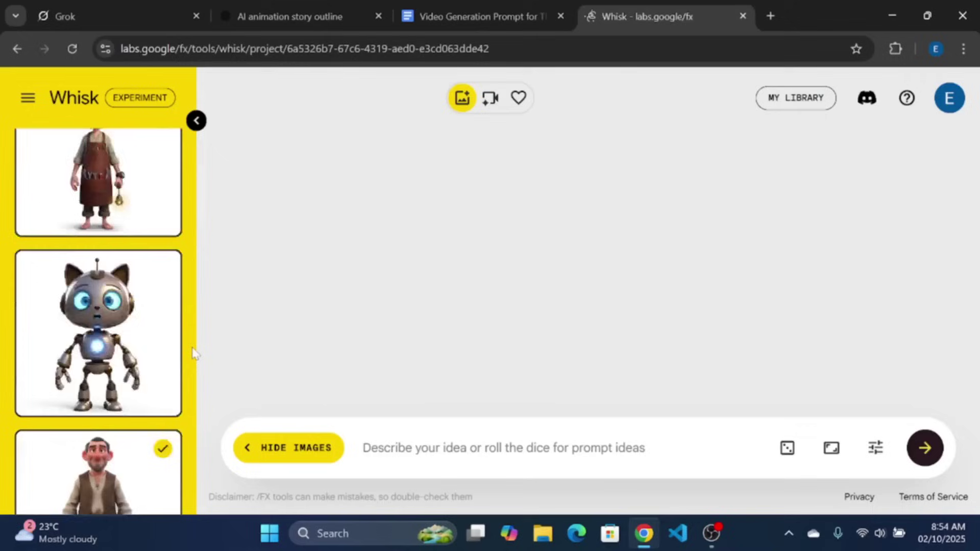
pyautogui.scroll(-5, 188, 326)
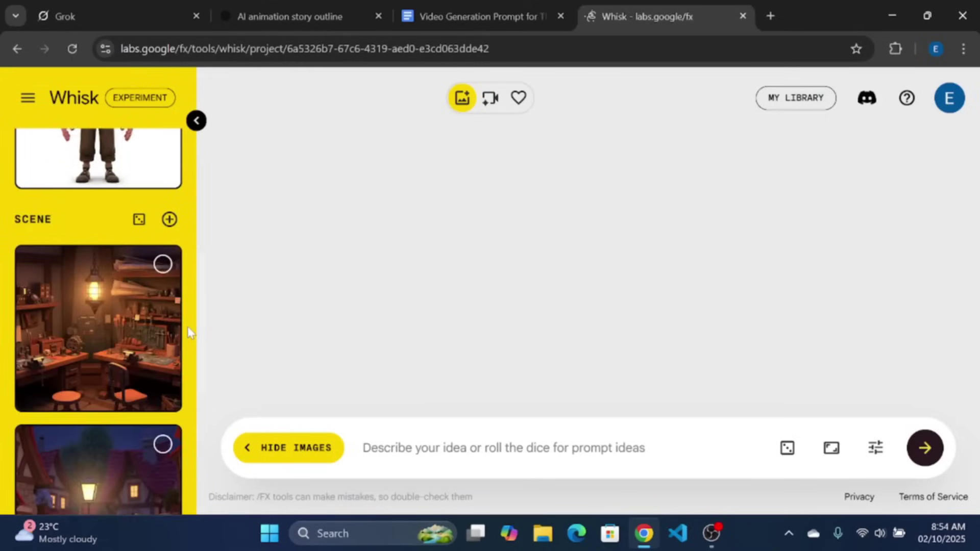
pyautogui.click(162, 261)
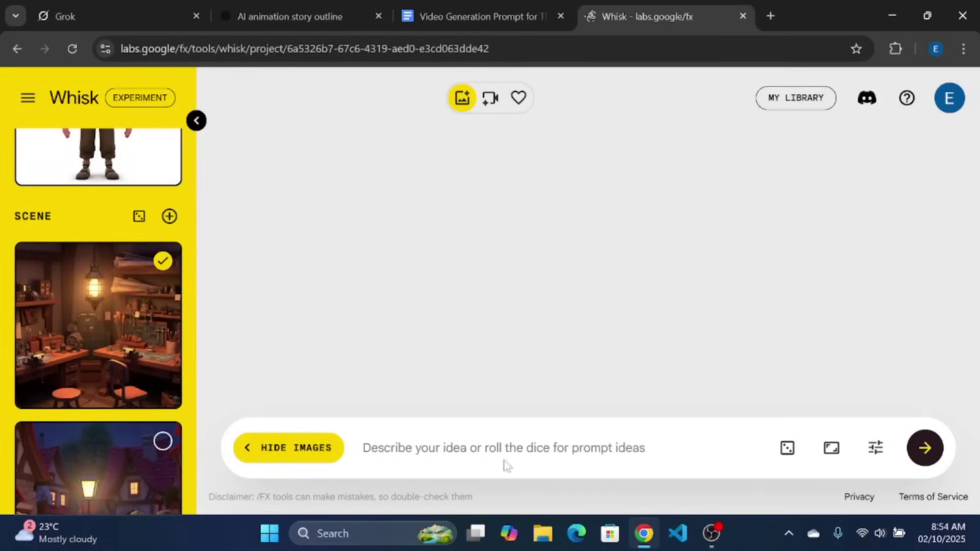
pyautogui.click(435, 443)
pyautogui.hotkey('ctrl', 'v')
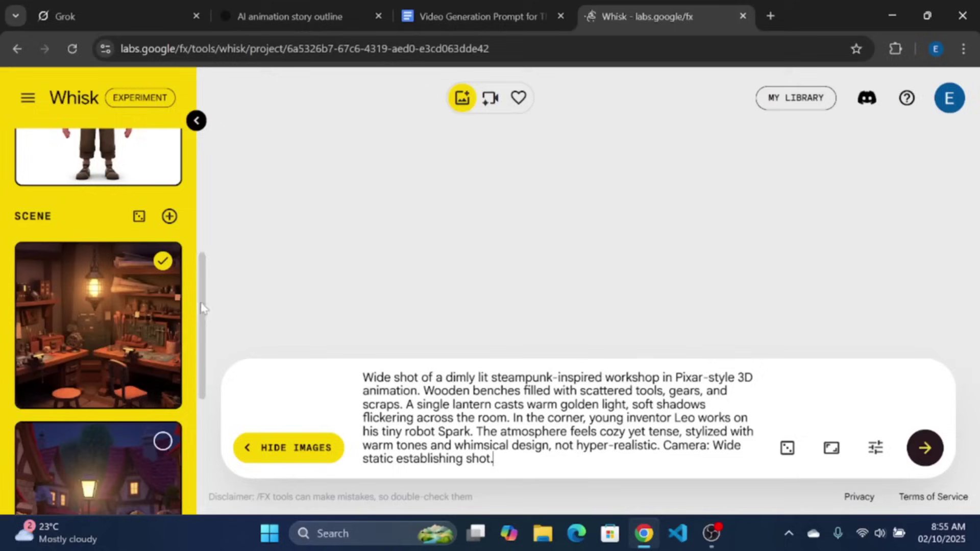
pyautogui.scroll(5, 149, 225)
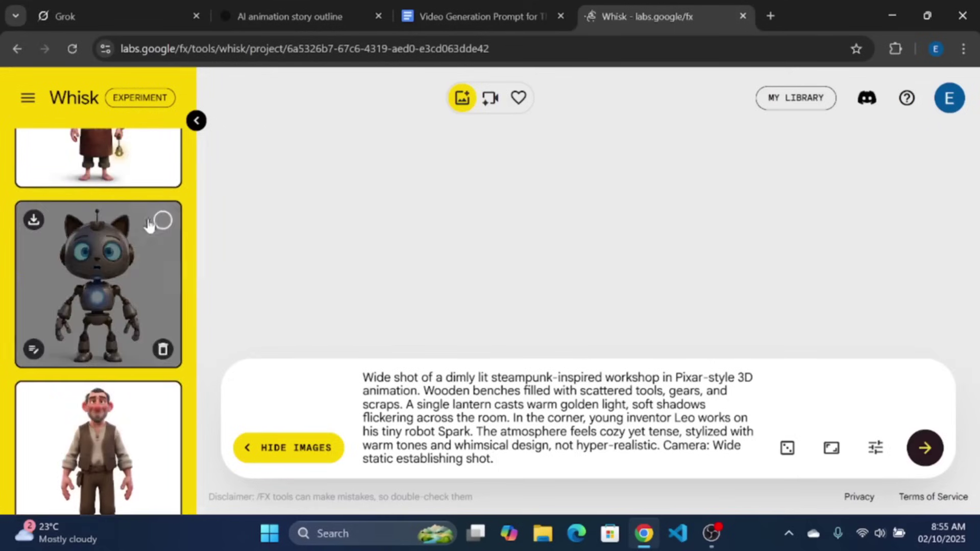
pyautogui.click(831, 449)
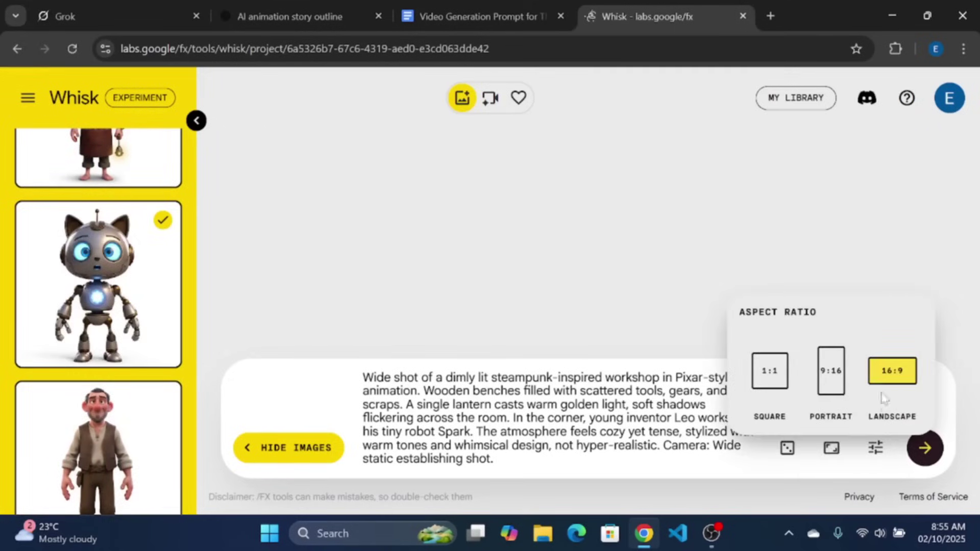
pyautogui.click(919, 453)
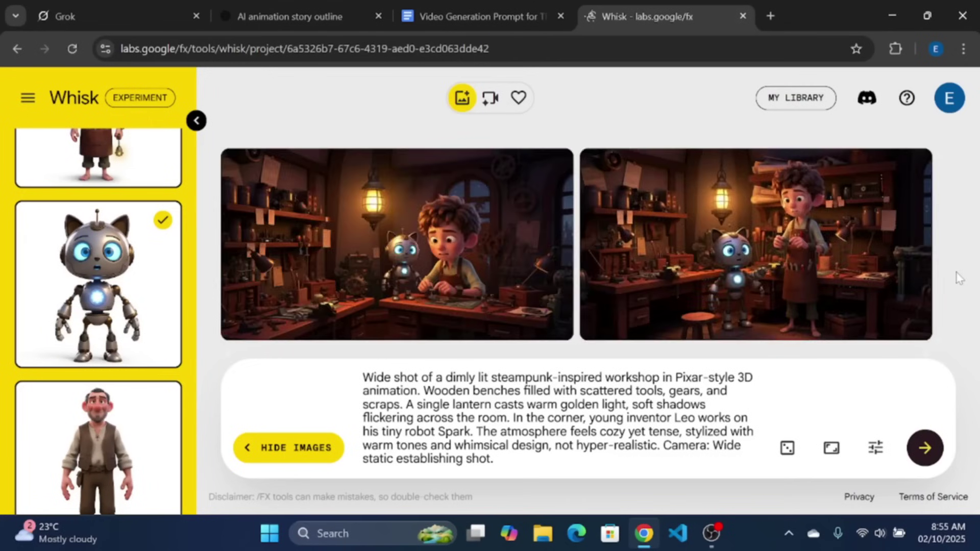
# Step: Download the right-hand Shot 1 workshop image
pyautogui.moveTo(672, 236)
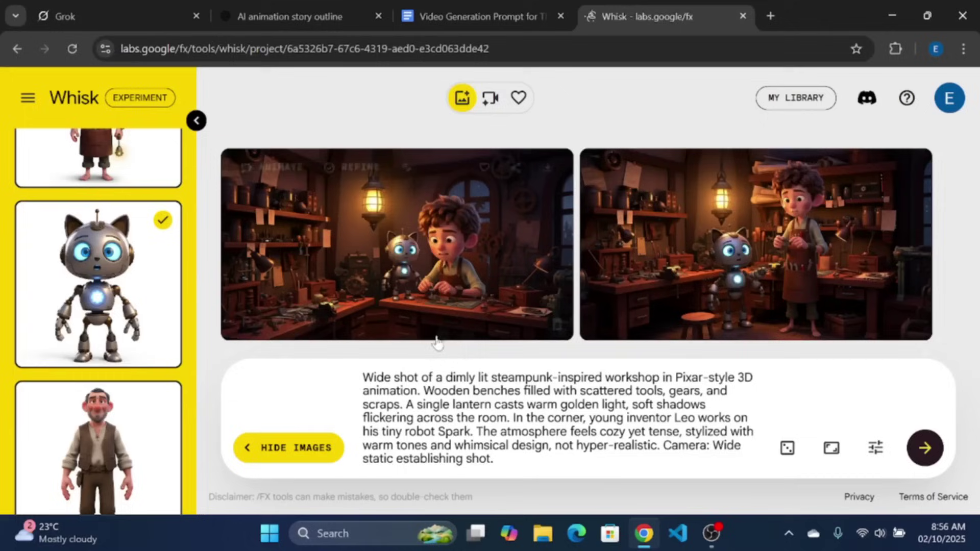
pyautogui.moveTo(524, 187)
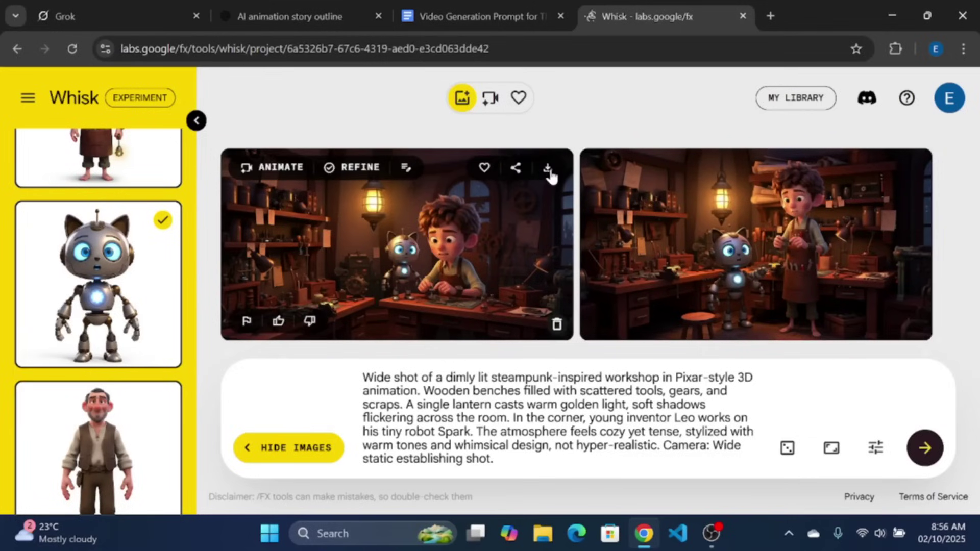
pyautogui.moveTo(860, 318)
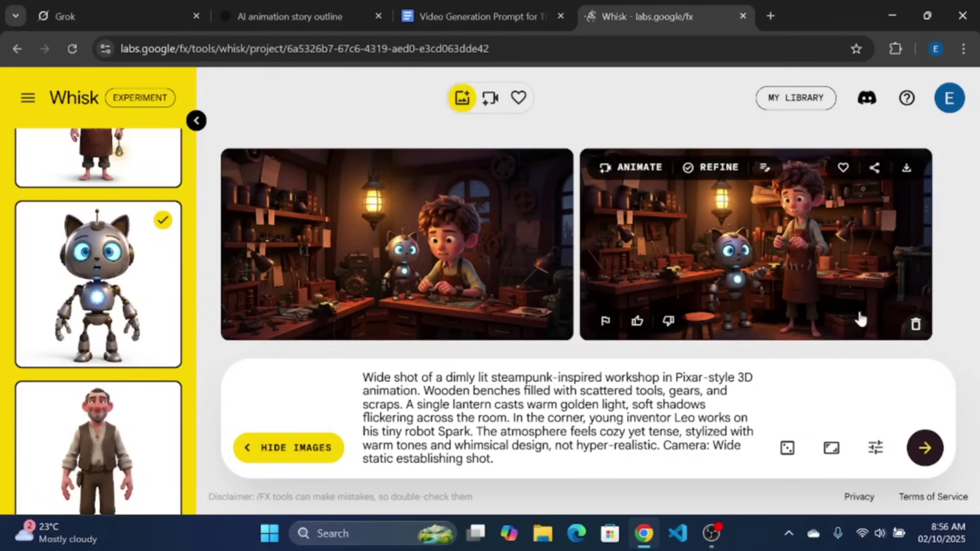
pyautogui.click(906, 170)
# Step: Generate Shot 2 images of Leo frustrated over Spark from ChatGPT's Shot 2 prompt
pyautogui.click(312, 15)
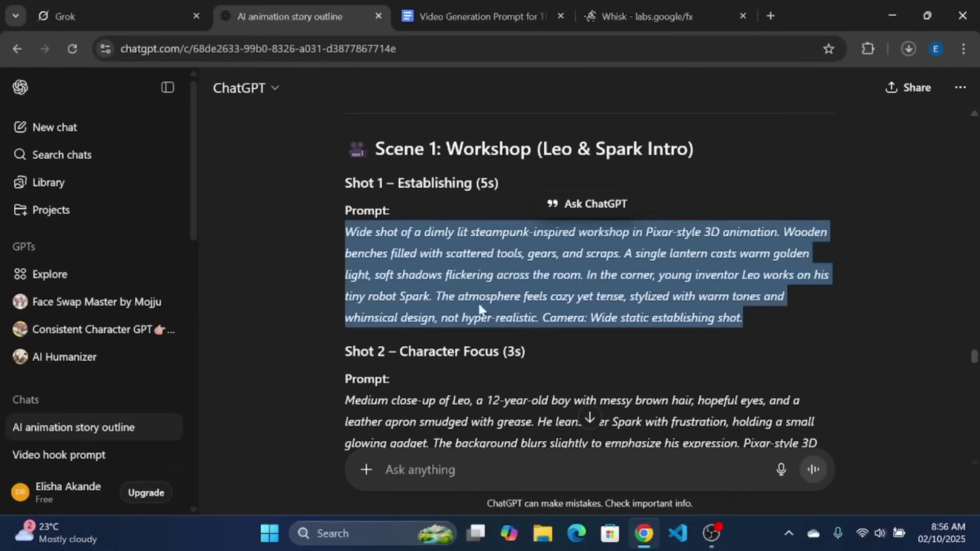
pyautogui.click(478, 302)
pyautogui.scroll(-3, 478, 302)
pyautogui.scroll(-1, 478, 302)
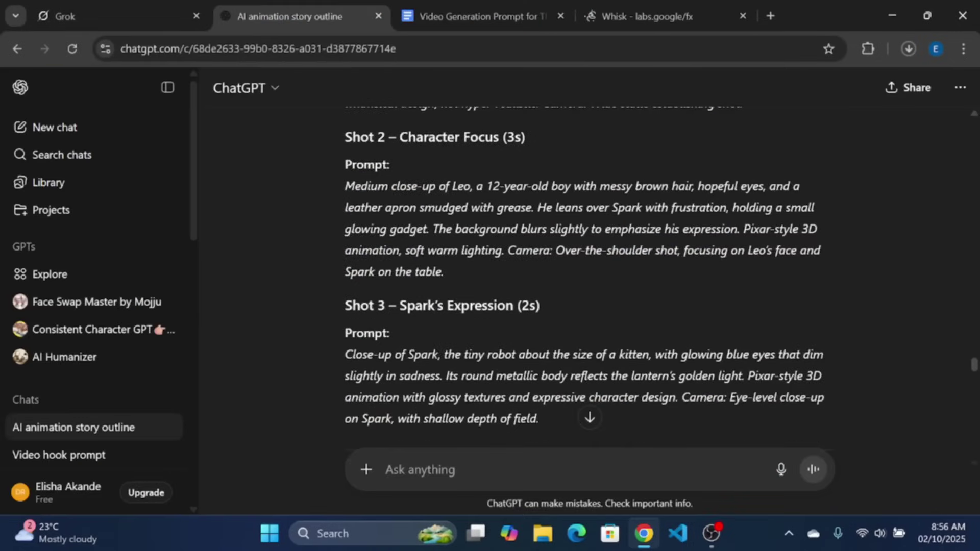
pyautogui.moveTo(344, 186); pyautogui.dragTo(450, 275)
pyautogui.hotkey('ctrl', 'c')
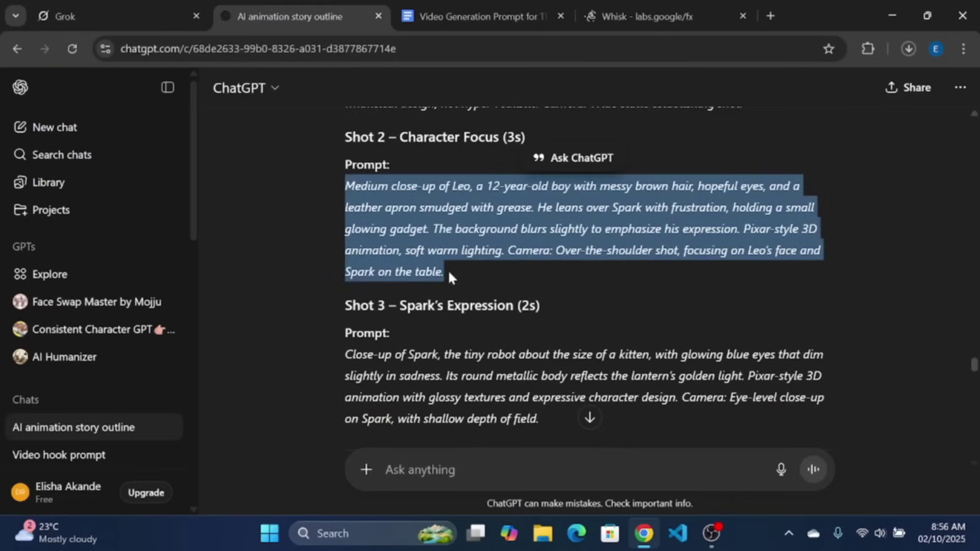
pyautogui.click(601, 19)
pyautogui.hotkey('ctrl', 'a')
pyautogui.hotkey('ctrl', 'v')
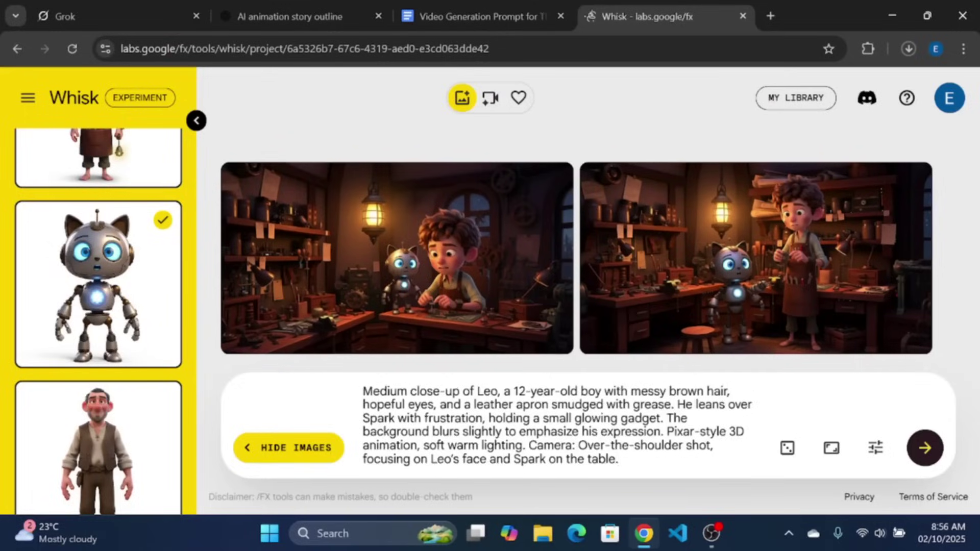
pyautogui.click(925, 450)
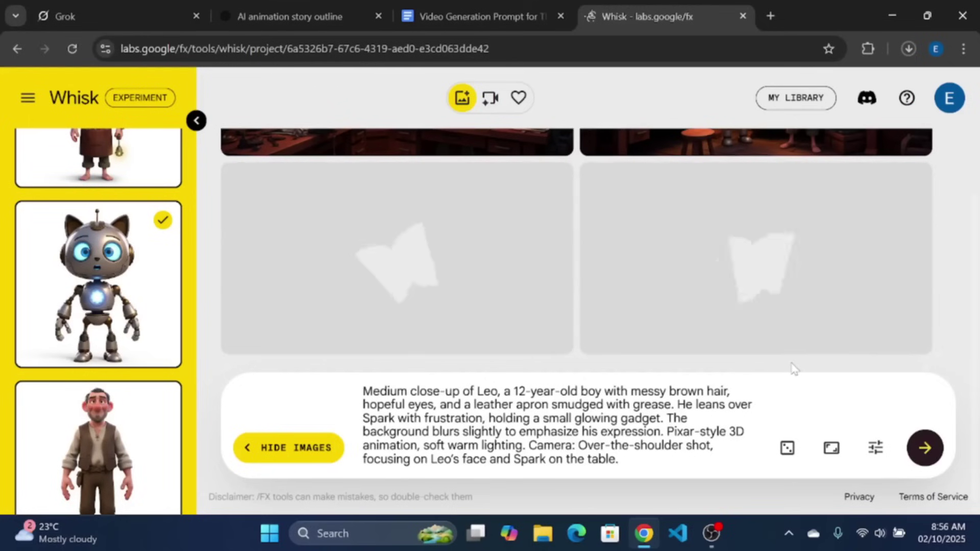
pyautogui.scroll(4, 957, 350)
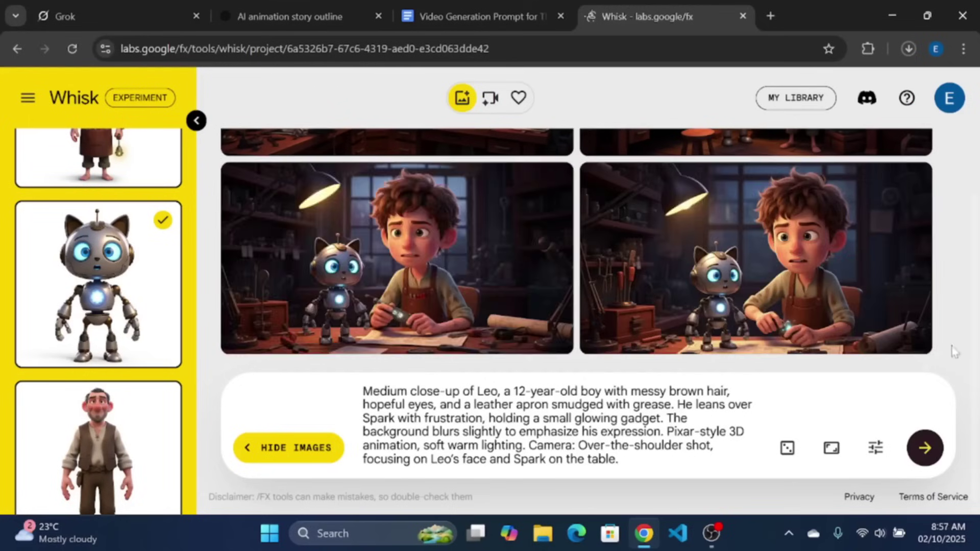
pyautogui.scroll(-1, 549, 162)
pyautogui.scroll(-3, 548, 163)
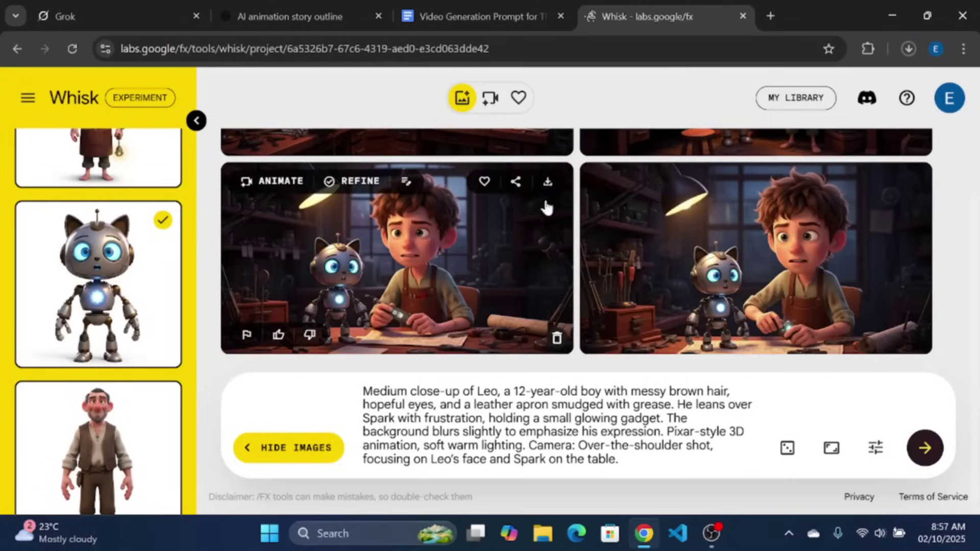
# Step: Generate Shot 3 close-ups of a sad Spark and download one
pyautogui.hotkey('ctrl', '2')
pyautogui.scroll(-4, 585, 279)
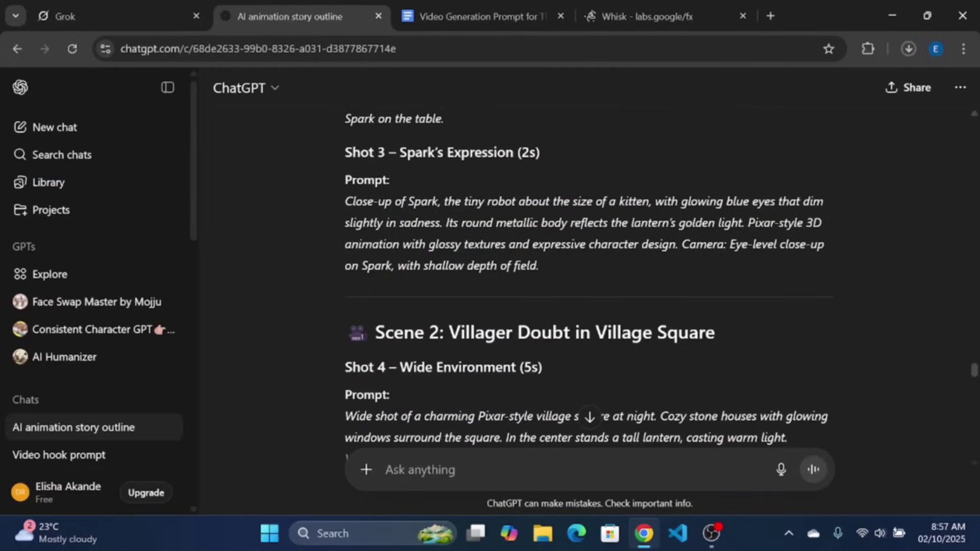
pyautogui.moveTo(345, 201); pyautogui.dragTo(547, 265)
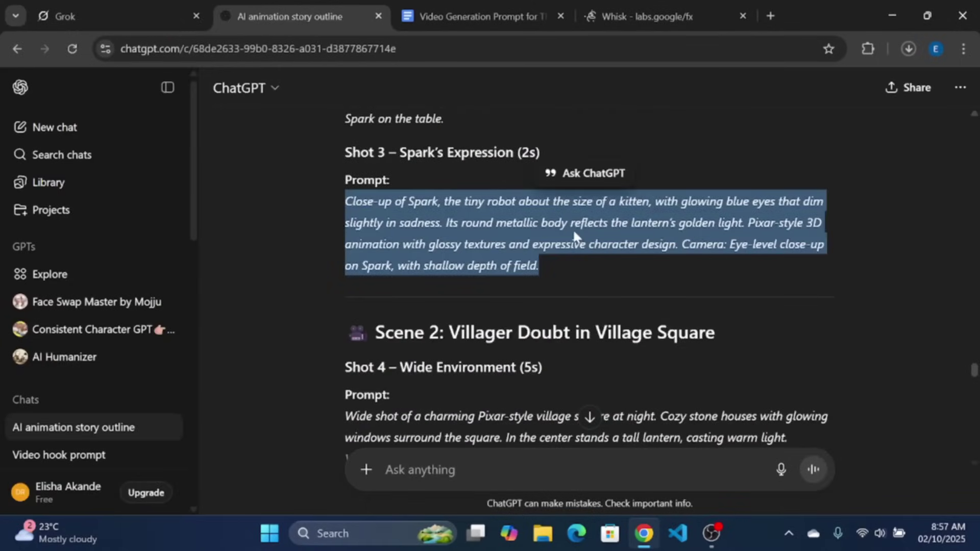
pyautogui.hotkey('ctrl', 'c')
pyautogui.click(609, 26)
pyautogui.hotkey('ctrl', 'v')
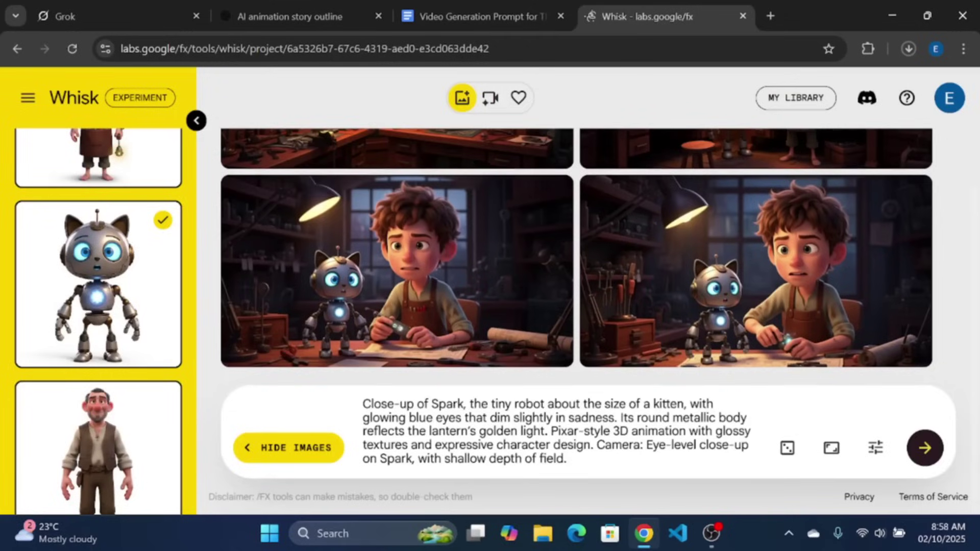
pyautogui.click(921, 455)
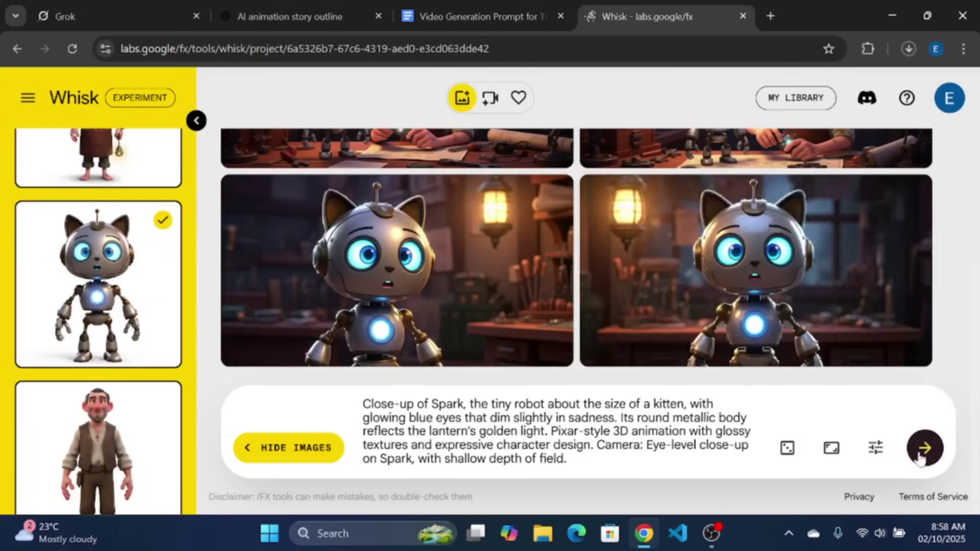
pyautogui.click(548, 194)
# Step: Select the Shot 4 village-square prompt in the ChatGPT story outline
pyautogui.hotkey('ctrl', '2')
pyautogui.scroll(-4, 488, 295)
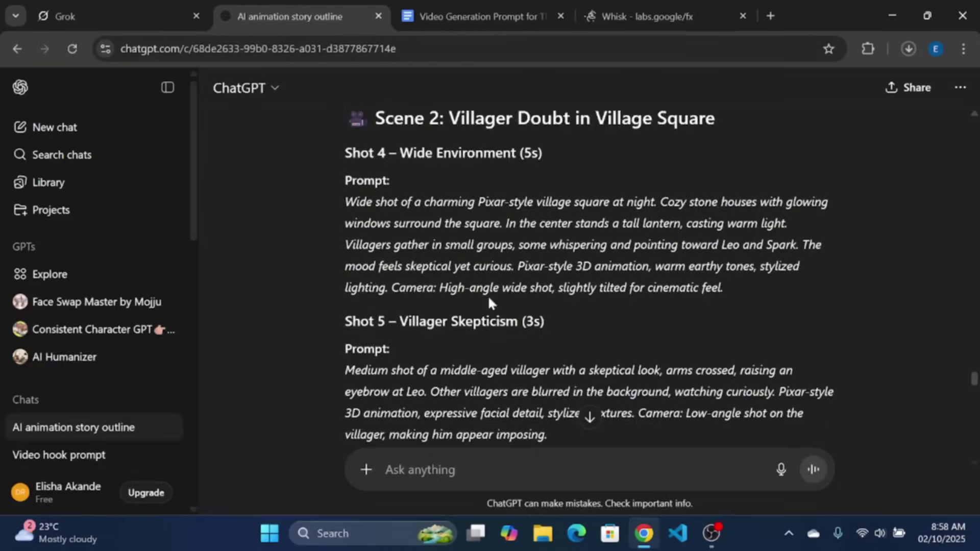
pyautogui.moveTo(345, 201); pyautogui.dragTo(738, 288)
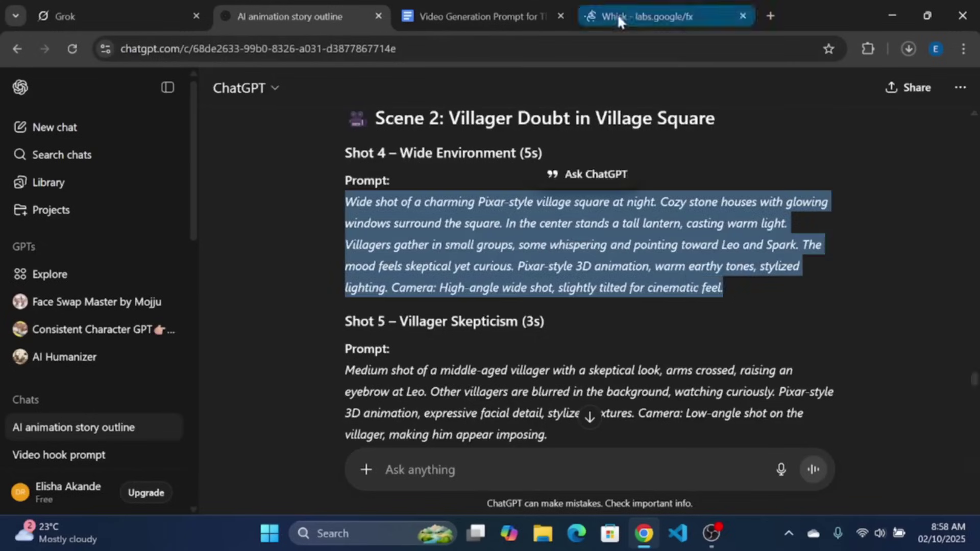
pyautogui.click(647, 16)
pyautogui.click(289, 16)
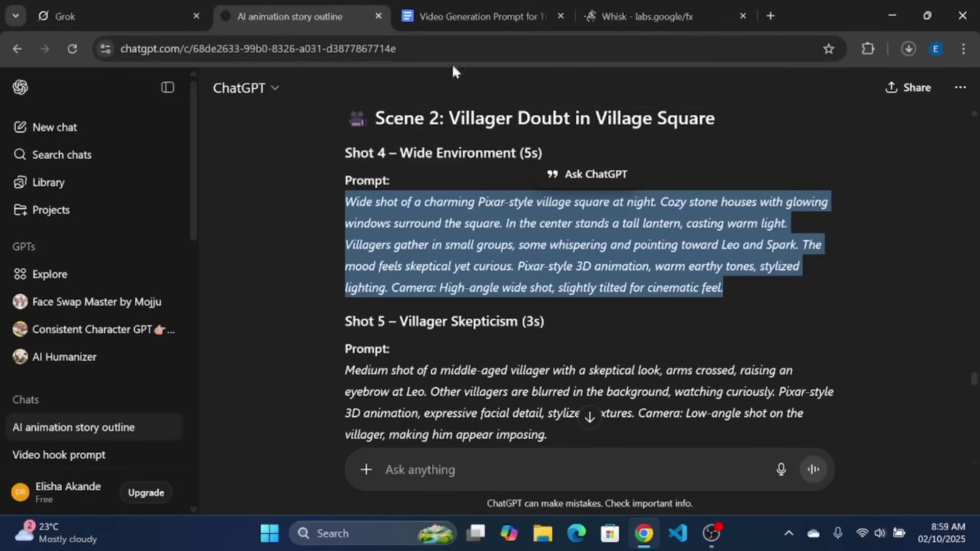
# Step: Paste the Shot 4 prompt into Whisk, use the village square scene, and delete leftover text
pyautogui.hotkey('ctrl', '4')
pyautogui.hotkey('ctrl', 'v')
pyautogui.scroll(-3, 159, 394)
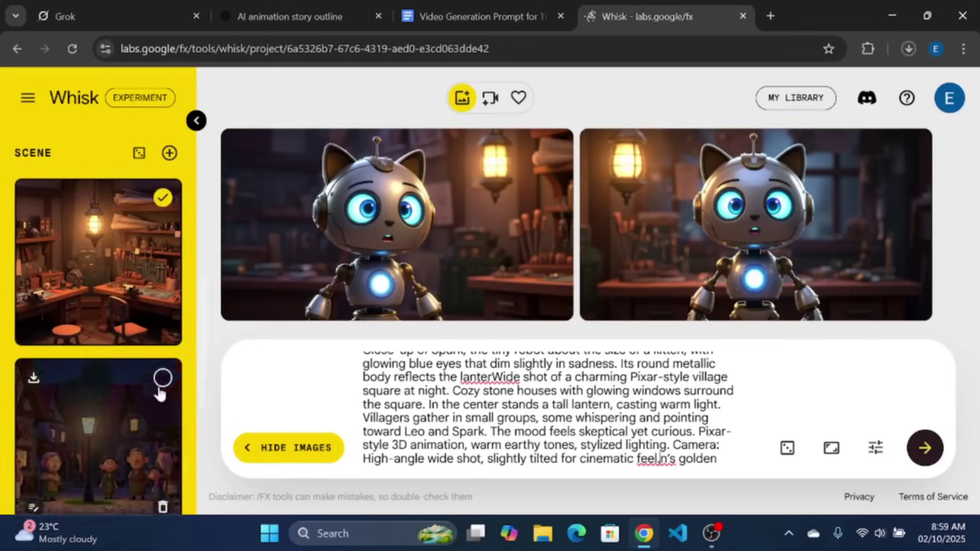
pyautogui.click(162, 378)
pyautogui.scroll(1, 690, 403)
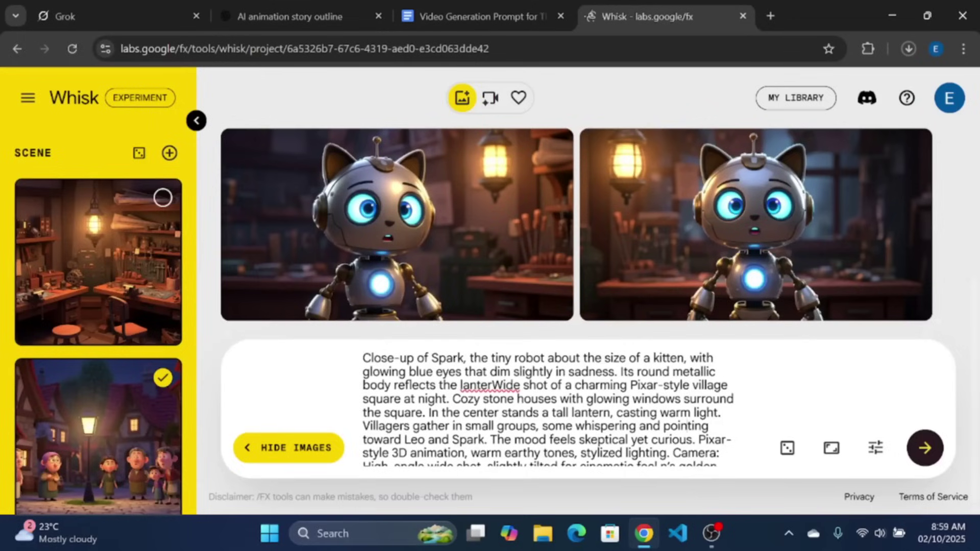
pyautogui.scroll(-3, 548, 408)
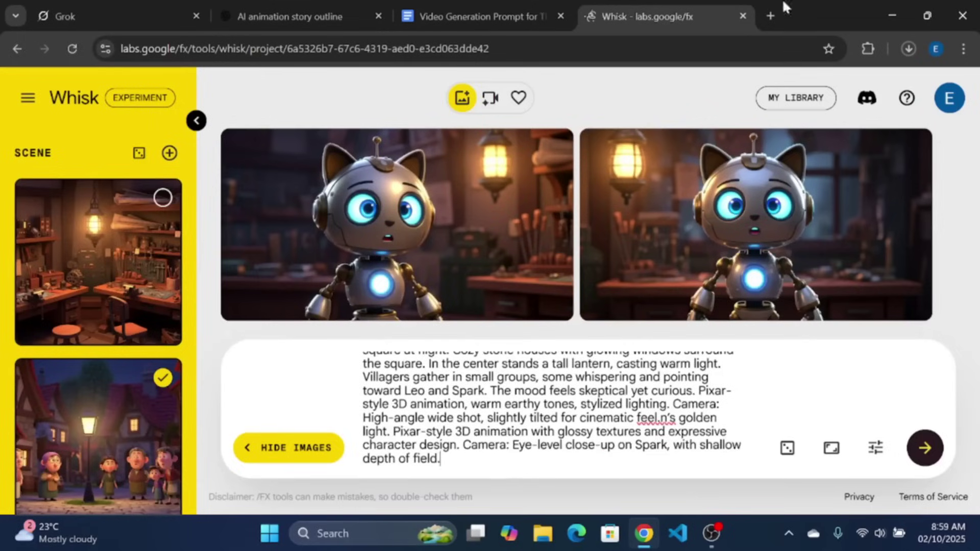
pyautogui.hotkey('ctrl', 'shift', 'End')
pyautogui.press('Delete')
# Step: Generate the night wide shots of Leo, Spark and villagers, retrying until they appear
pyautogui.click(925, 448)
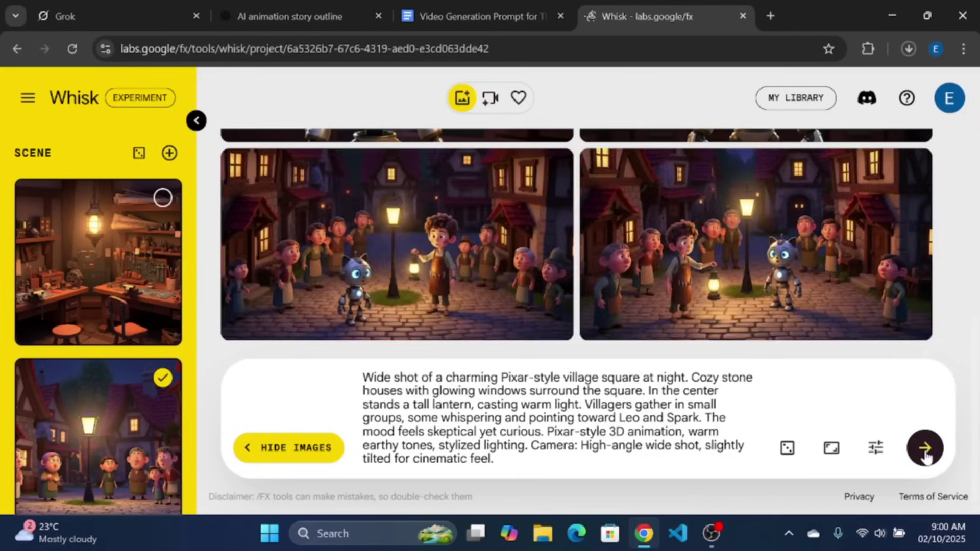
pyautogui.click(925, 449)
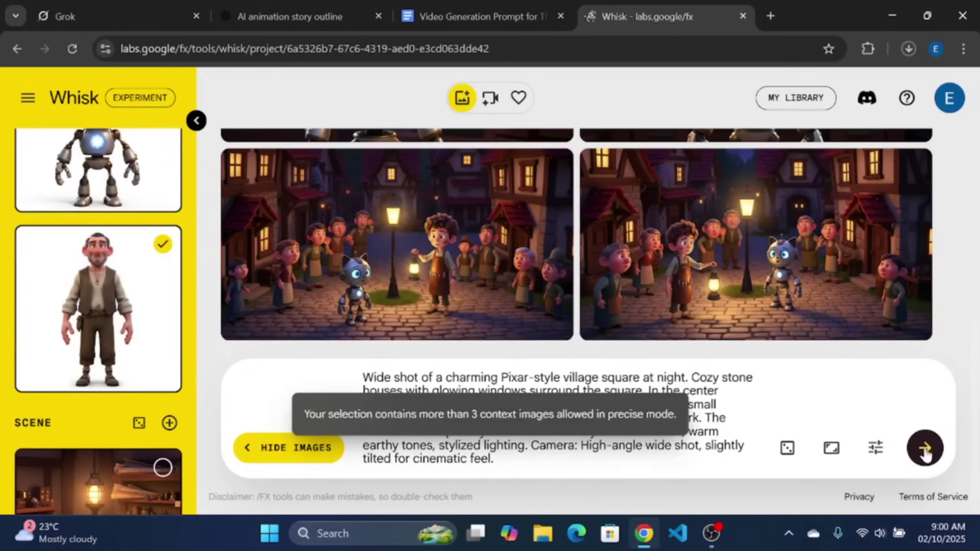
pyautogui.click(924, 449)
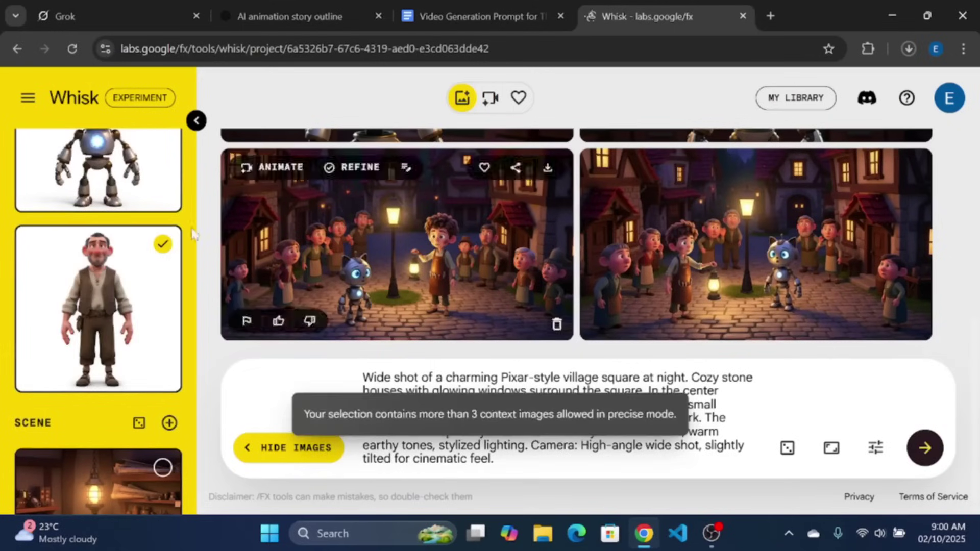
pyautogui.scroll(3, 202, 179)
pyautogui.scroll(-3, 203, 178)
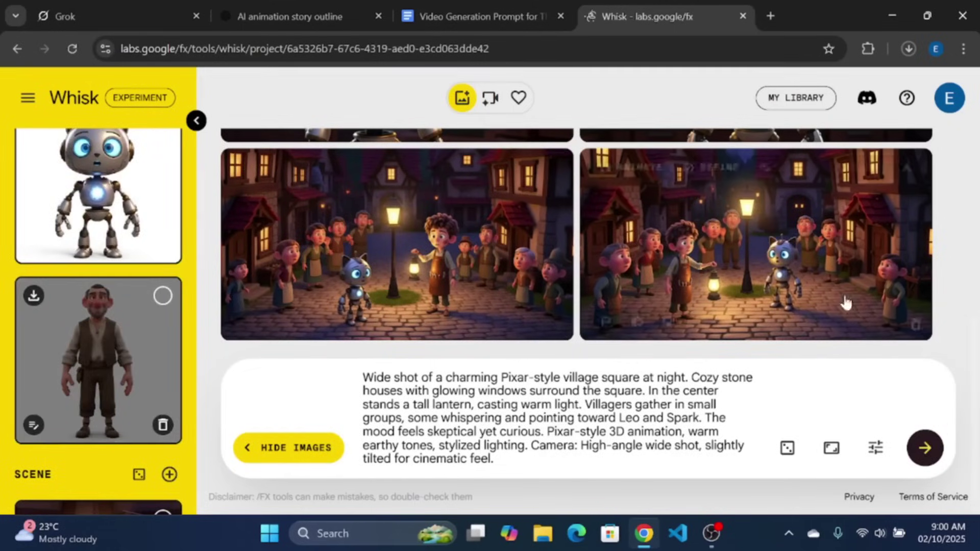
pyautogui.hotkey('ctrl', 'shift', 'Tab')
pyautogui.hotkey('ctrl', 'shift', 'Tab')
# Step: Copy the Shot 5 prompt and paste it over the old Whisk prompt
pyautogui.scroll(-3, 473, 305)
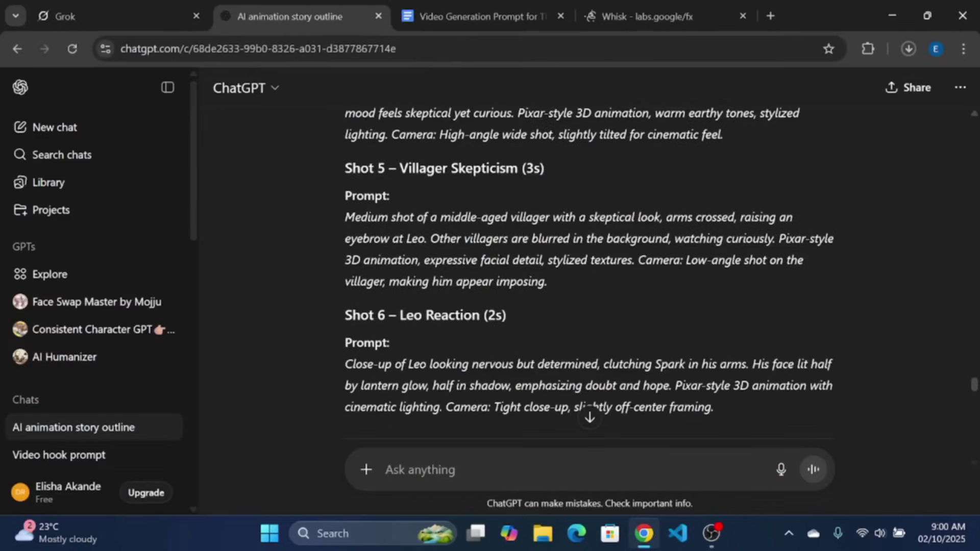
pyautogui.moveTo(346, 217); pyautogui.dragTo(522, 288)
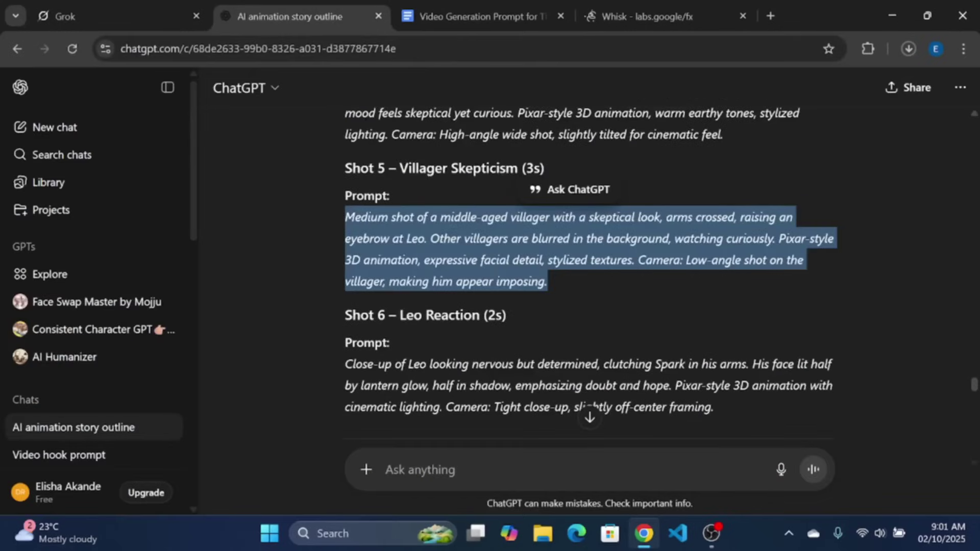
pyautogui.hotkey('ctrl', 'c')
pyautogui.click(648, 16)
pyautogui.hotkey('ctrl', 'a')
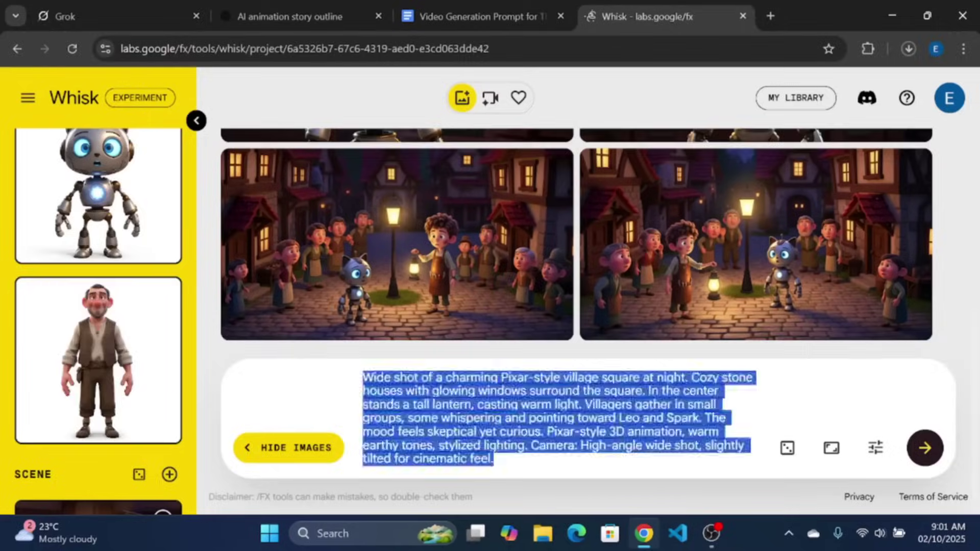
pyautogui.hotkey('ctrl', 'v')
# Step: Generate the skeptical arms-crossed villager shot and download it
pyautogui.moveTo(199, 222); pyautogui.dragTo(203, 156)
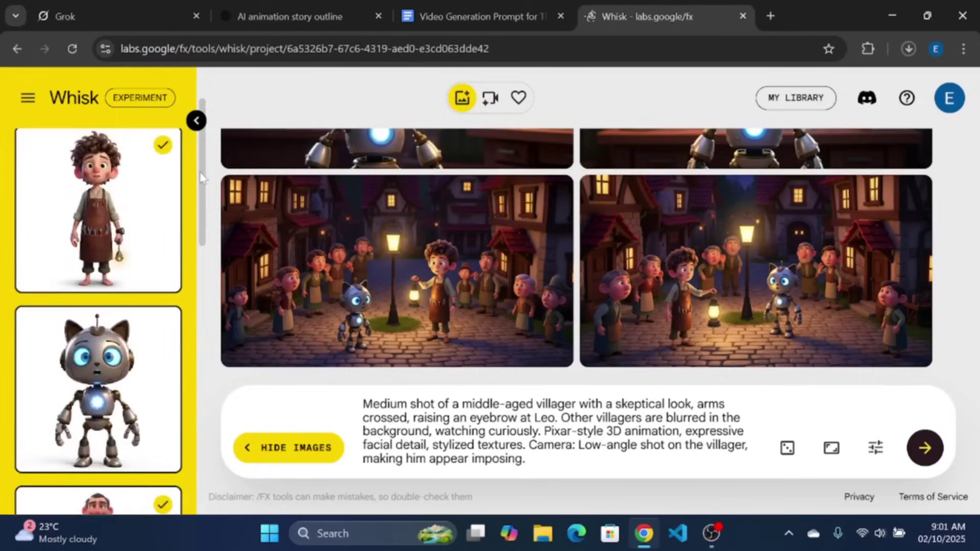
pyautogui.scroll(-5, 202, 176)
pyautogui.click(925, 450)
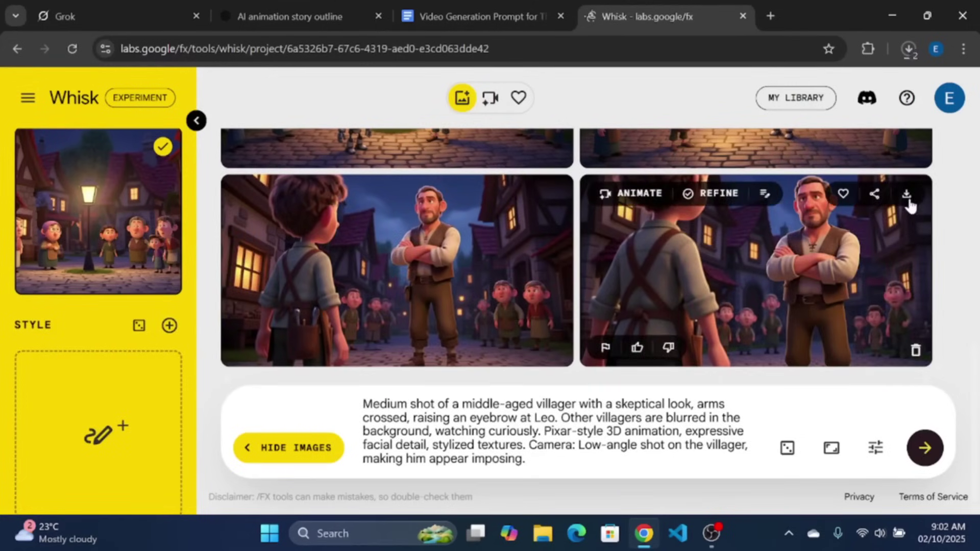
pyautogui.click(909, 200)
pyautogui.click(259, 11)
# Step: Copy the Shot 6 prompt and paste it over the old Whisk prompt
pyautogui.click(411, 329)
pyautogui.scroll(-3, 410, 330)
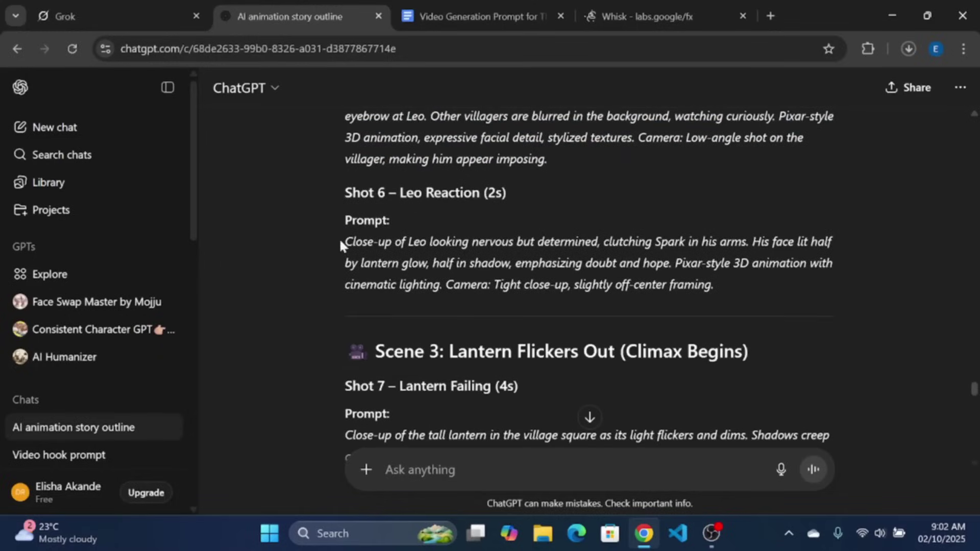
pyautogui.moveTo(340, 244); pyautogui.dragTo(722, 291)
pyautogui.hotkey('ctrl', 'c')
pyautogui.click(582, 18)
pyautogui.hotkey('ctrl', 'v')
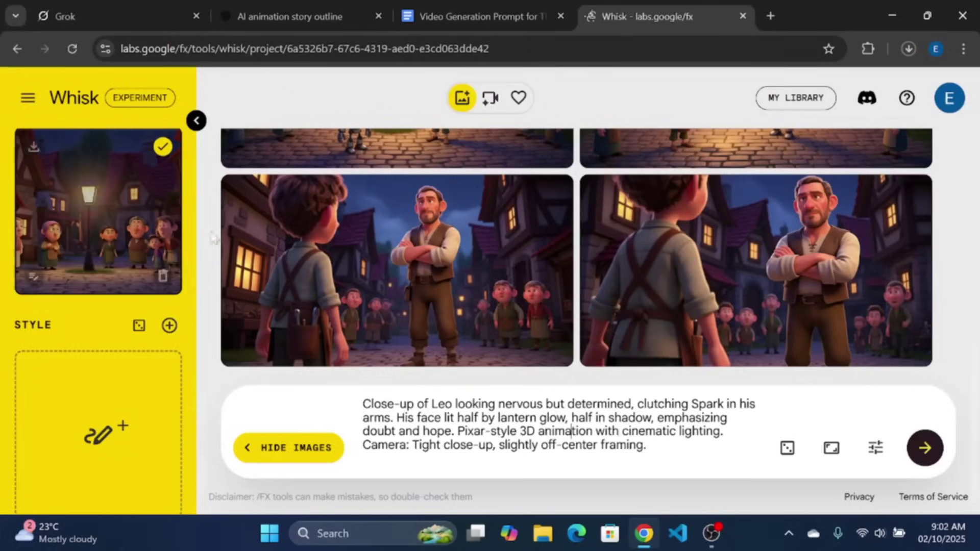
# Step: Drop the villager from the subjects and generate Leo's nervous close-up
pyautogui.scroll(5, 185, 179)
pyautogui.scroll(3, 185, 179)
pyautogui.click(163, 355)
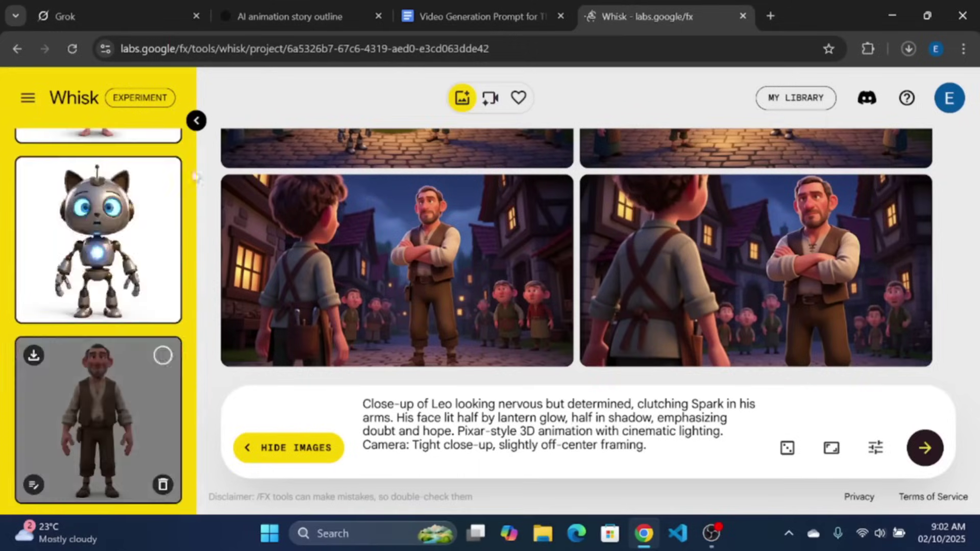
pyautogui.click(924, 448)
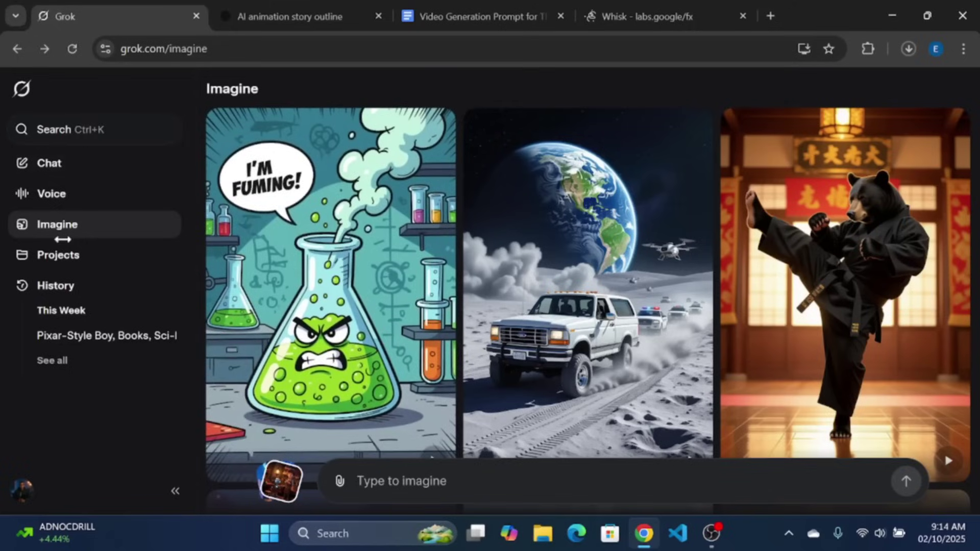
# Step: Animate the uploaded Shot 1 workshop still of Leo and Spark and download the MP4
pyautogui.click(339, 481)
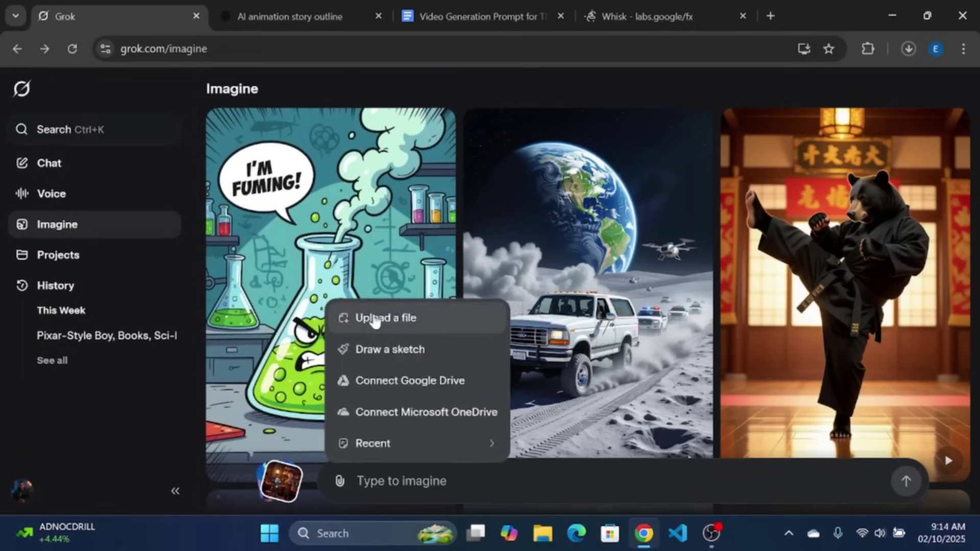
pyautogui.click(352, 317)
pyautogui.moveTo(474, 117); pyautogui.dragTo(475, 201)
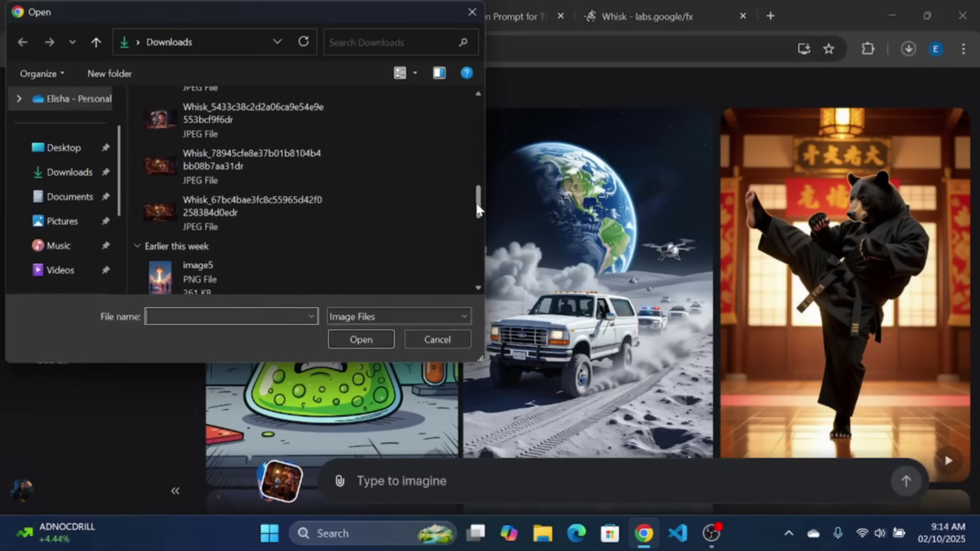
pyautogui.doubleClick(290, 166)
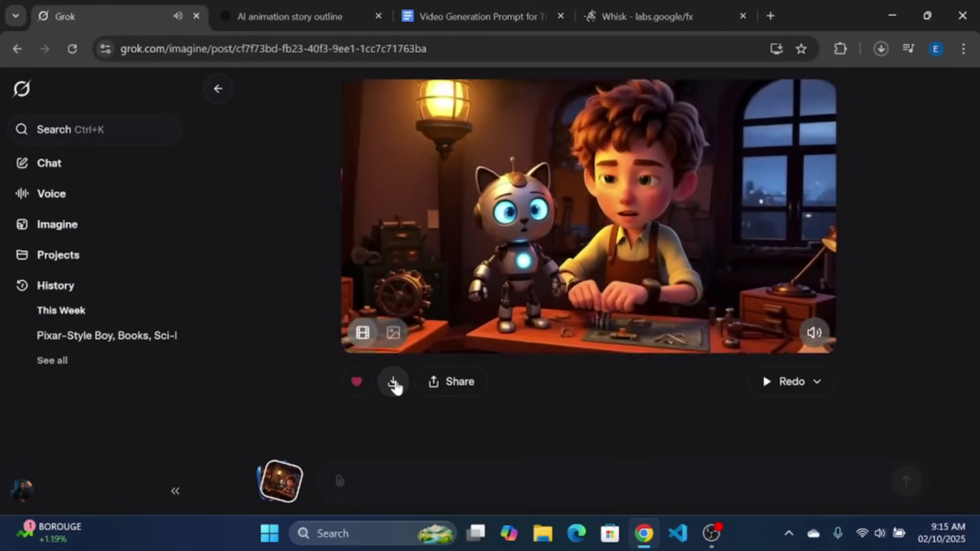
pyautogui.click(394, 384)
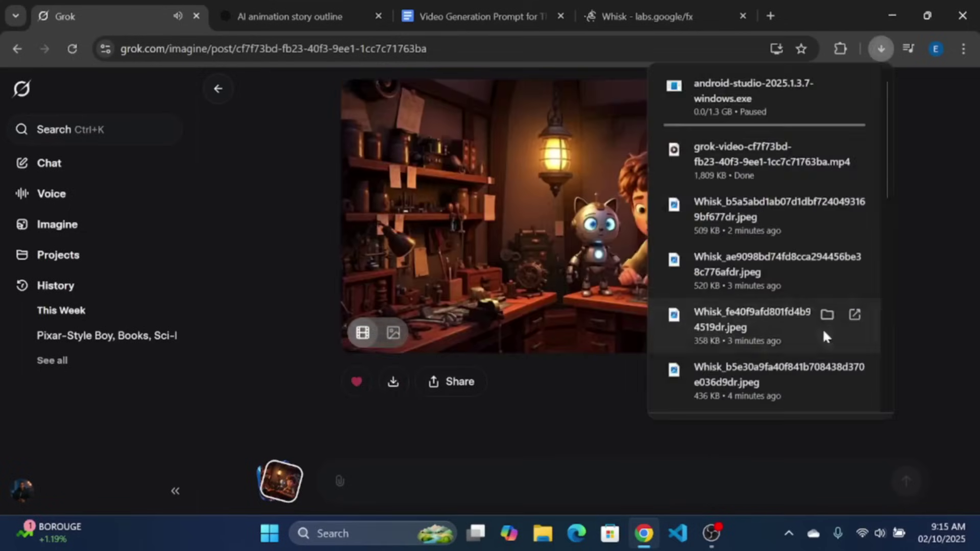
pyautogui.click(941, 305)
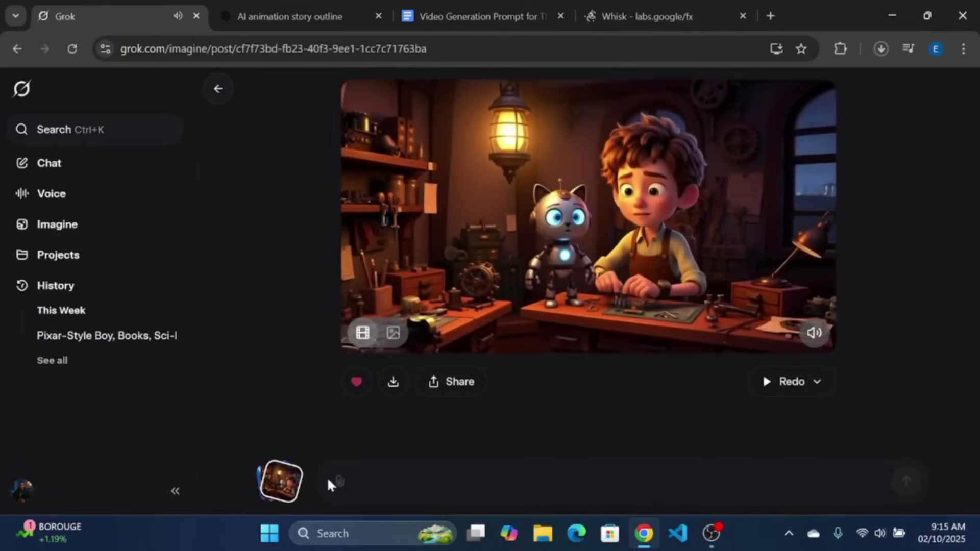
# Step: Upload a second Whisk still of a worried Leo beside Spark to animate it
pyautogui.click(65, 224)
pyautogui.click(340, 481)
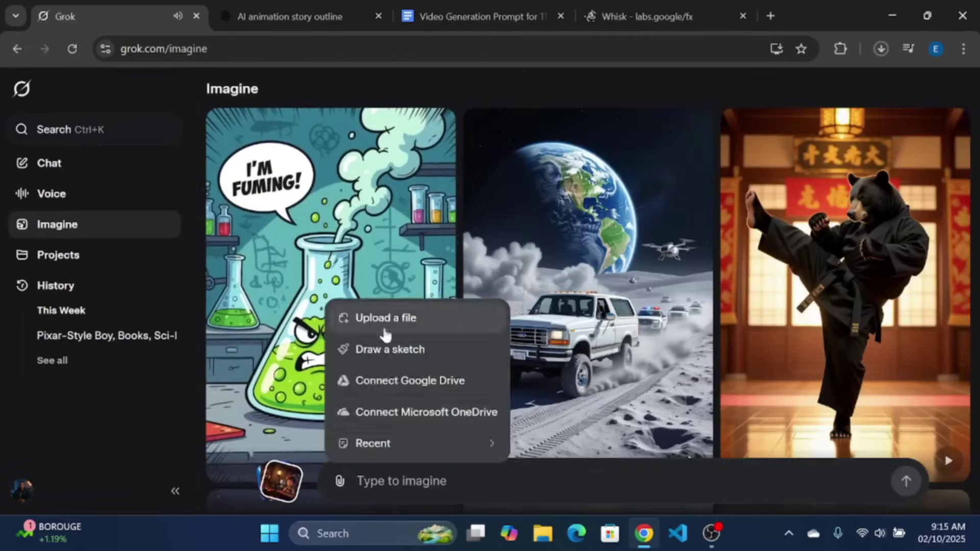
pyautogui.click(387, 318)
pyautogui.moveTo(477, 116); pyautogui.dragTo(478, 199)
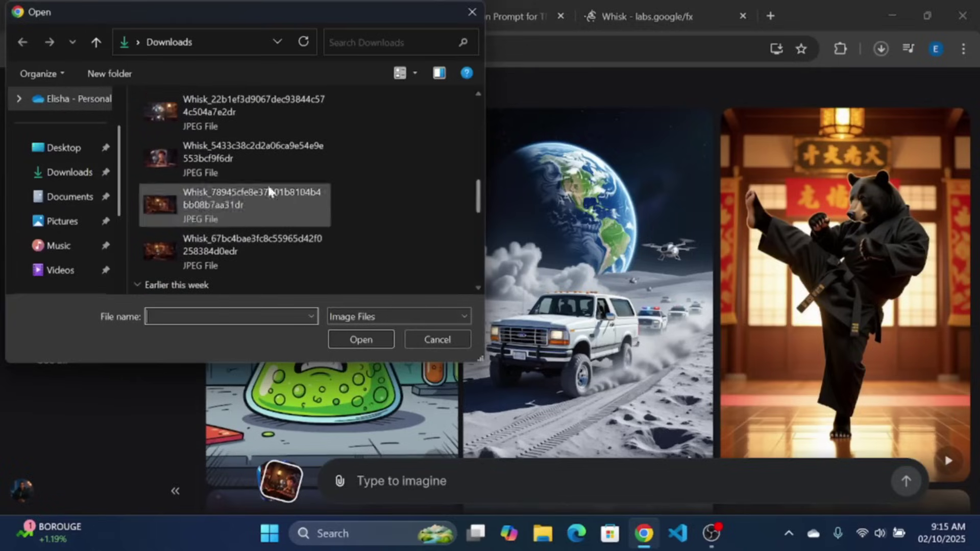
pyautogui.doubleClick(244, 161)
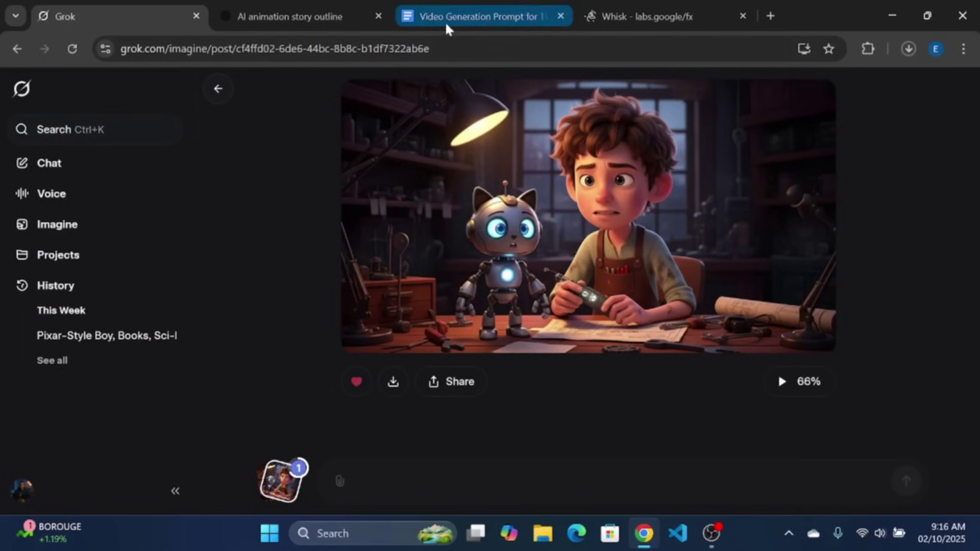
# Step: Return through the browser tabs to the boy-and-robot workshop animation
pyautogui.click(297, 23)
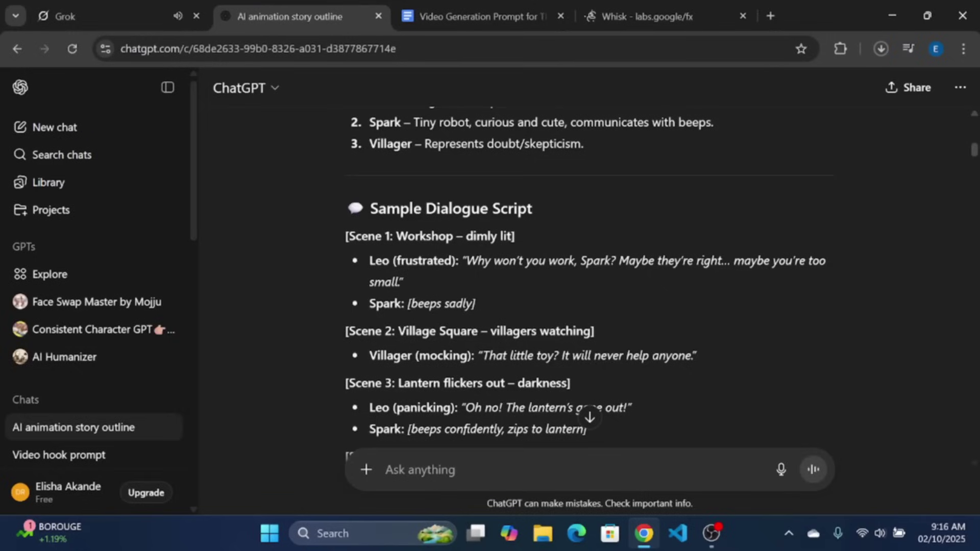
pyautogui.hotkey('ctrl', 'Tab')
pyautogui.click(125, 18)
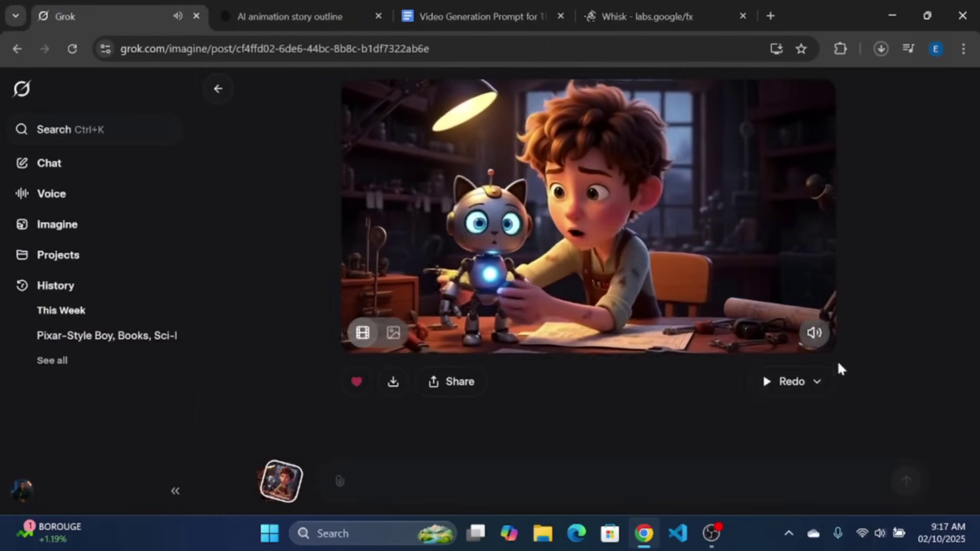
# Step: Choose the Speech redo and select Leo's first line in the Little Spark prompt doc
pyautogui.click(816, 383)
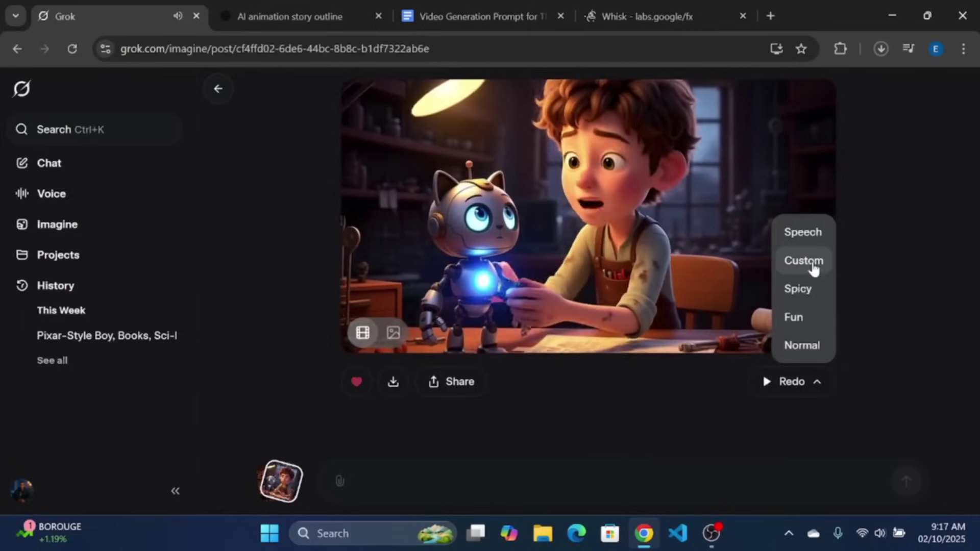
pyautogui.click(811, 241)
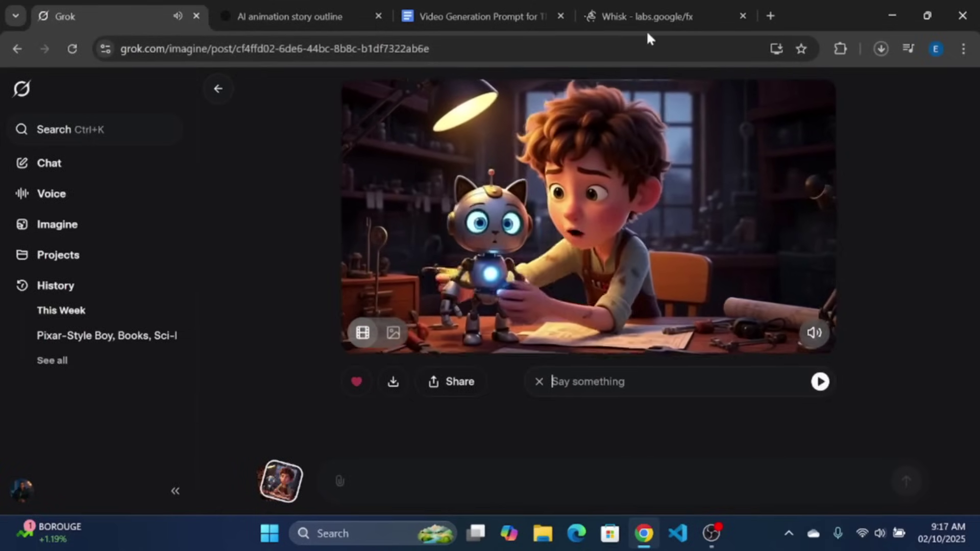
pyautogui.click(641, 19)
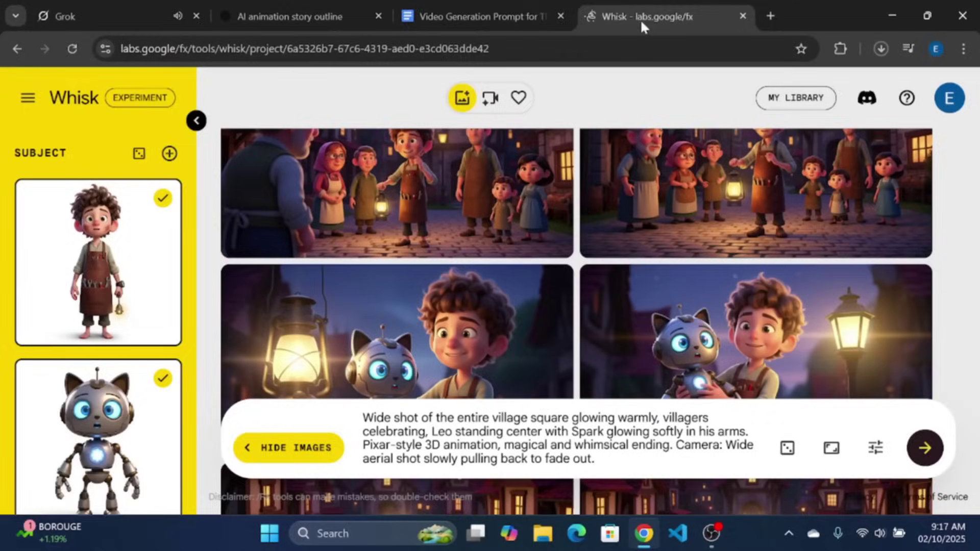
pyautogui.click(484, 11)
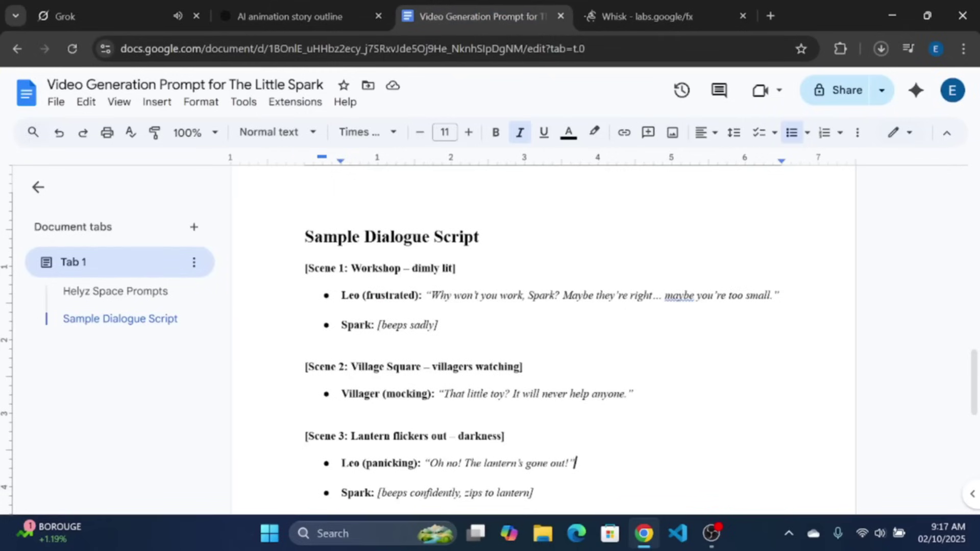
pyautogui.moveTo(432, 295); pyautogui.dragTo(693, 296)
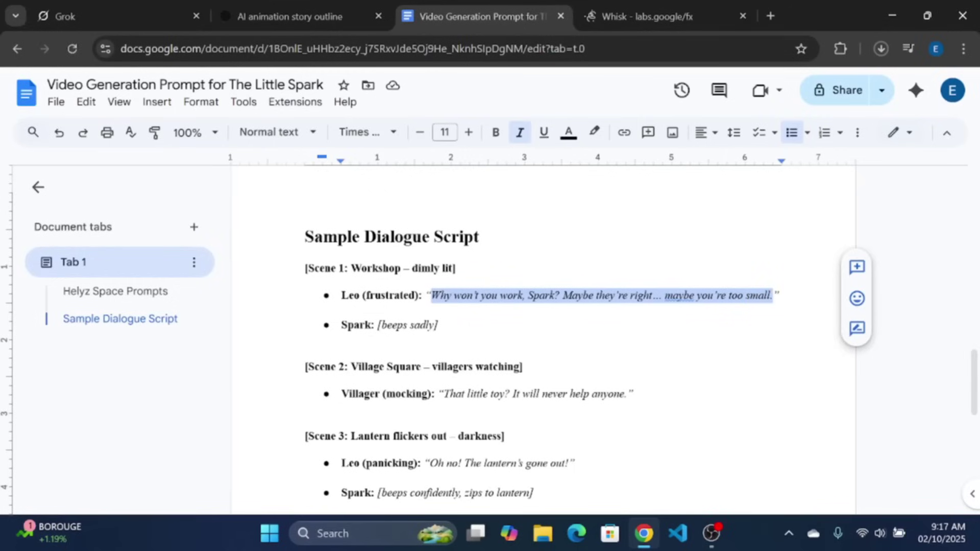
# Step: Paste Leo's line as the speech prompt and generate the talking workshop clip
pyautogui.click(272, 16)
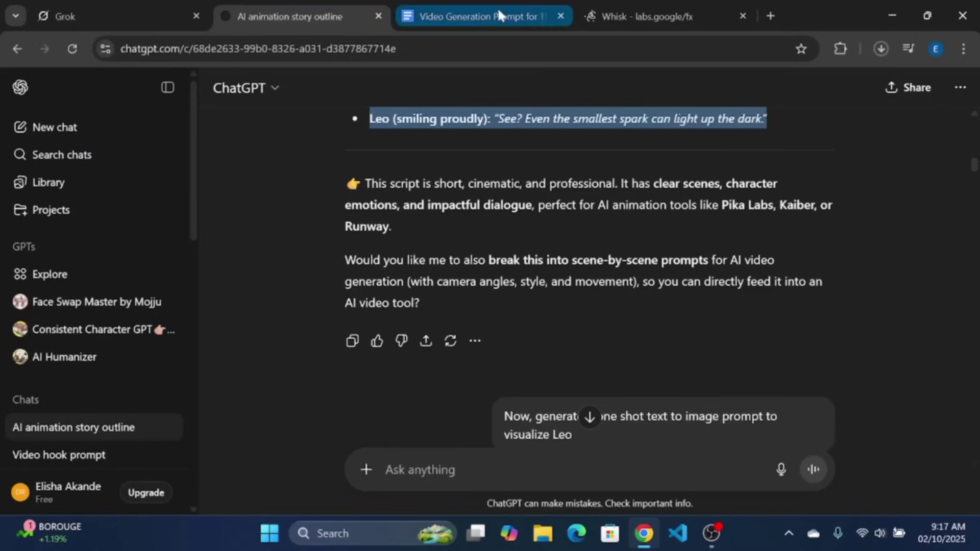
pyautogui.click(167, 19)
pyautogui.click(554, 381)
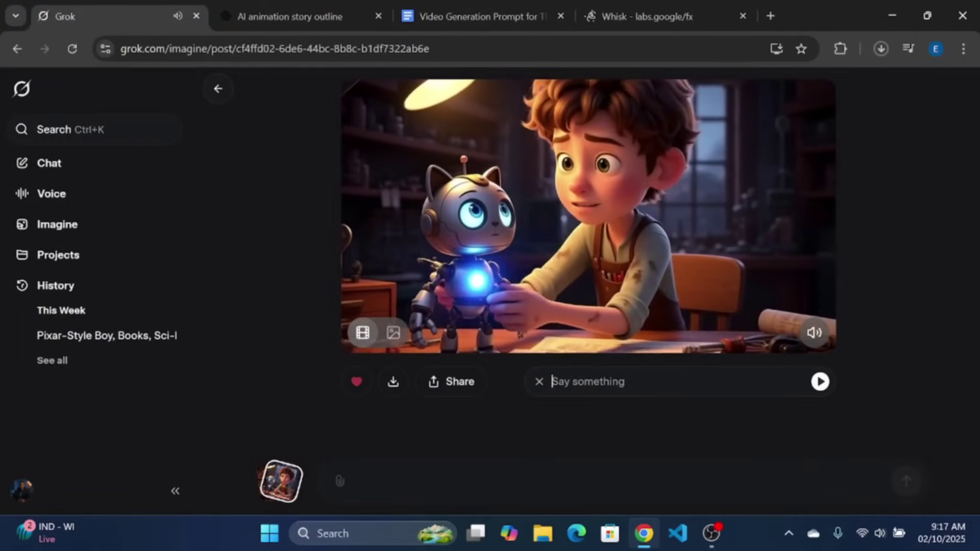
pyautogui.hotkey('ctrl', 'v')
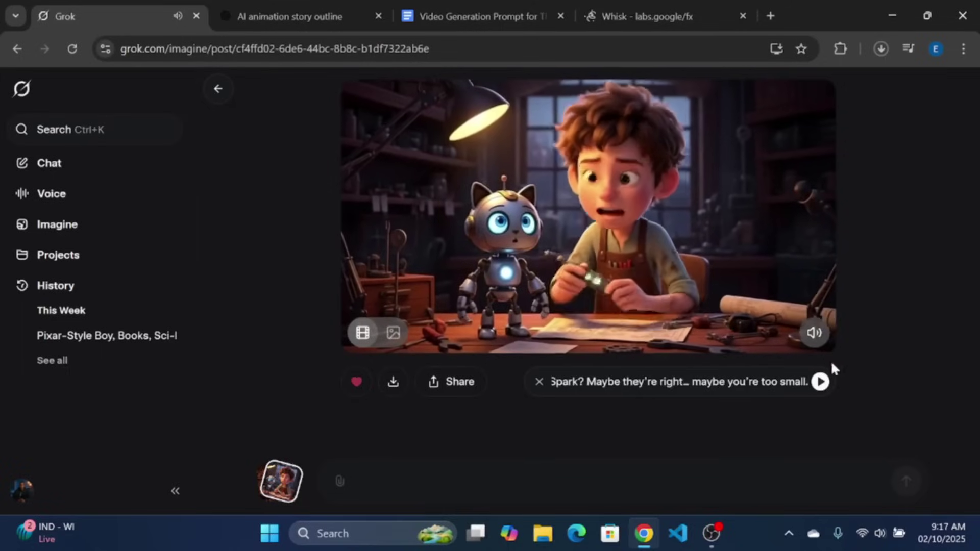
pyautogui.click(820, 382)
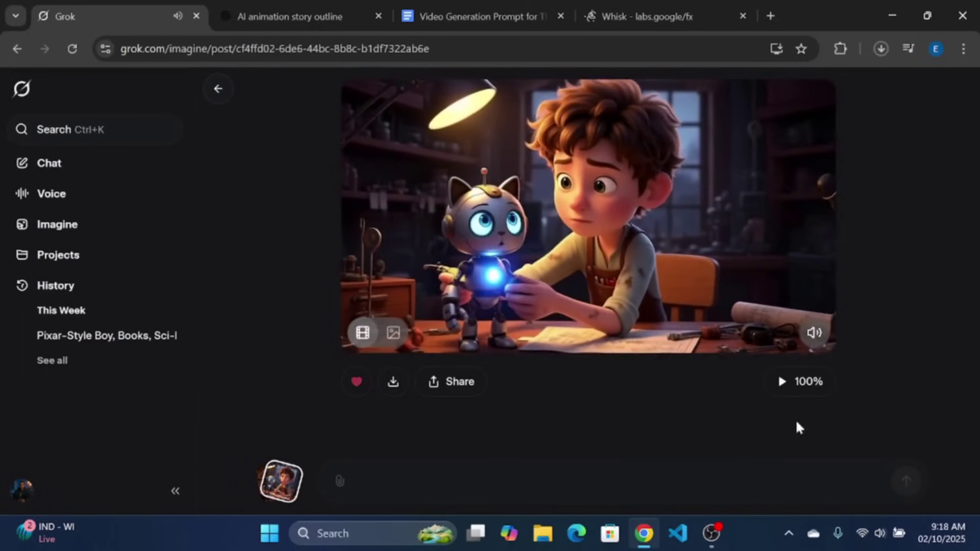
# Step: Play the finished speech version of the workshop clip
pyautogui.click(784, 385)
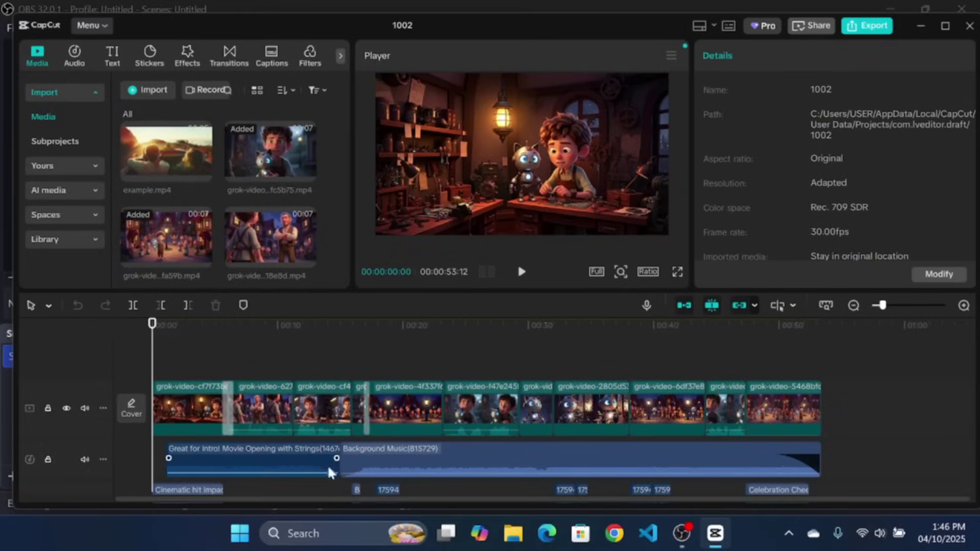
# Step: Preview the CapCut timeline, pausing at 16:28 and again at 21:21
pyautogui.press('space')
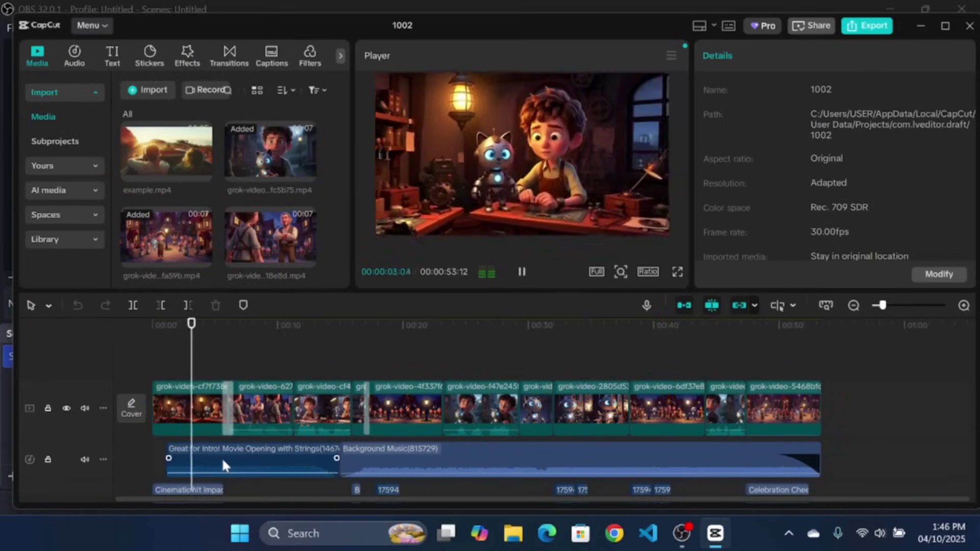
pyautogui.click(522, 274)
pyautogui.scroll(-2, 966, 399)
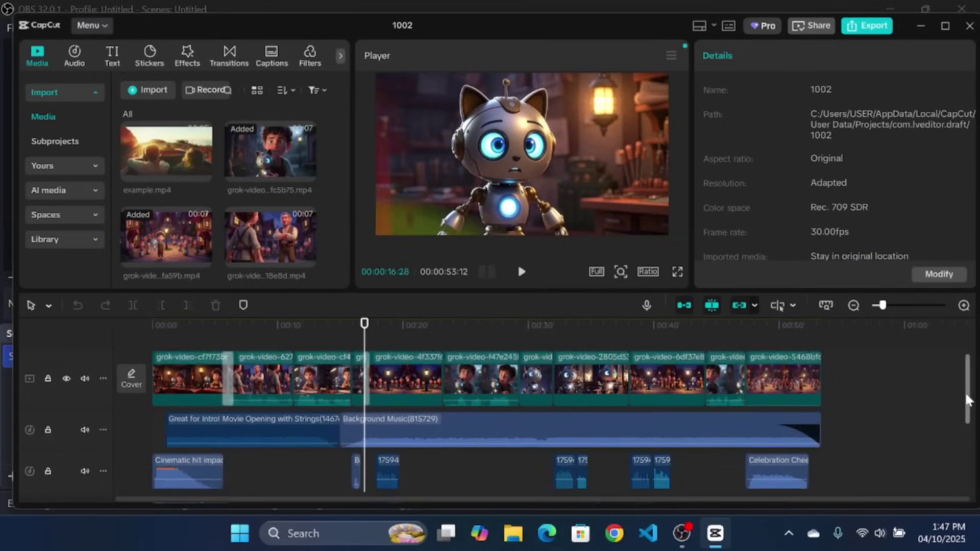
pyautogui.scroll(-1, 967, 399)
pyautogui.click(521, 271)
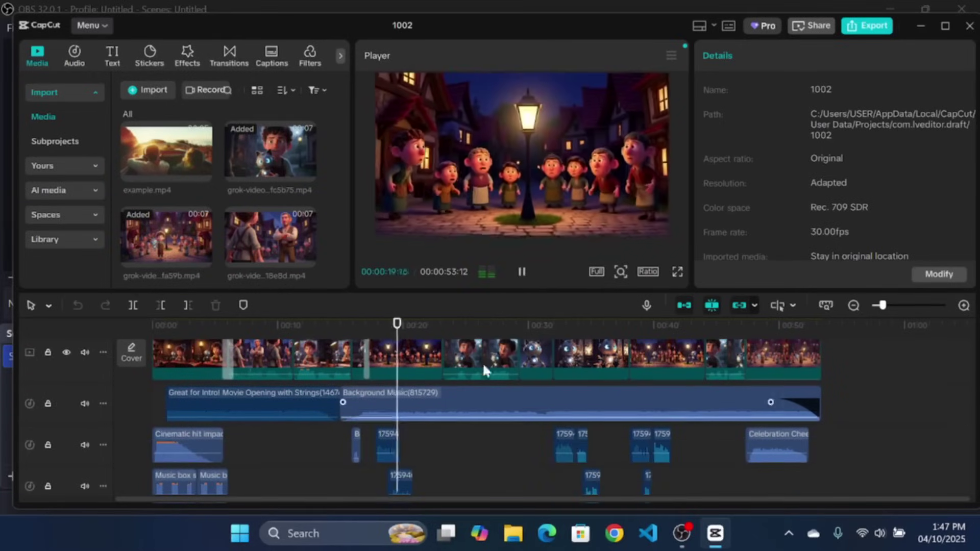
pyautogui.click(521, 272)
# Step: Show trending sound effects in the audio library and resume preview to 36:25
pyautogui.click(75, 56)
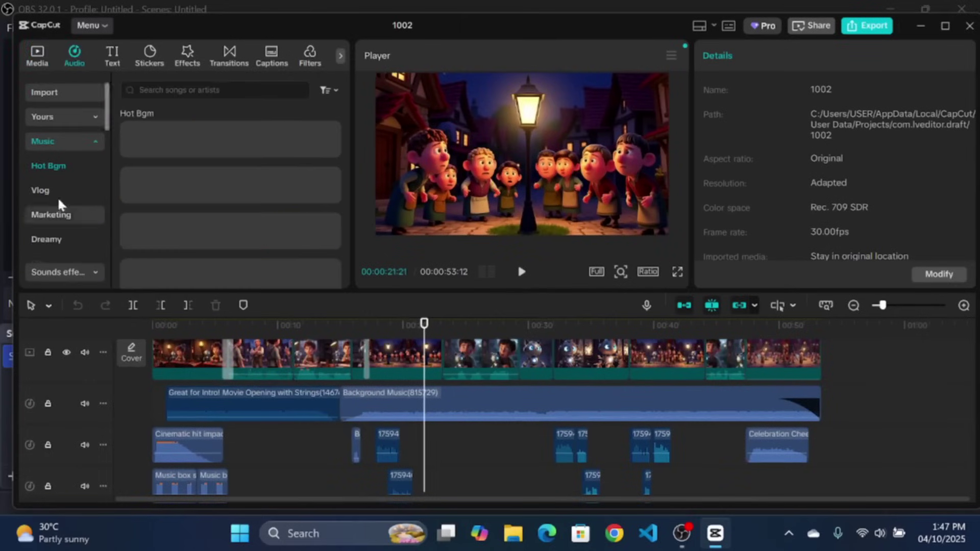
pyautogui.click(59, 274)
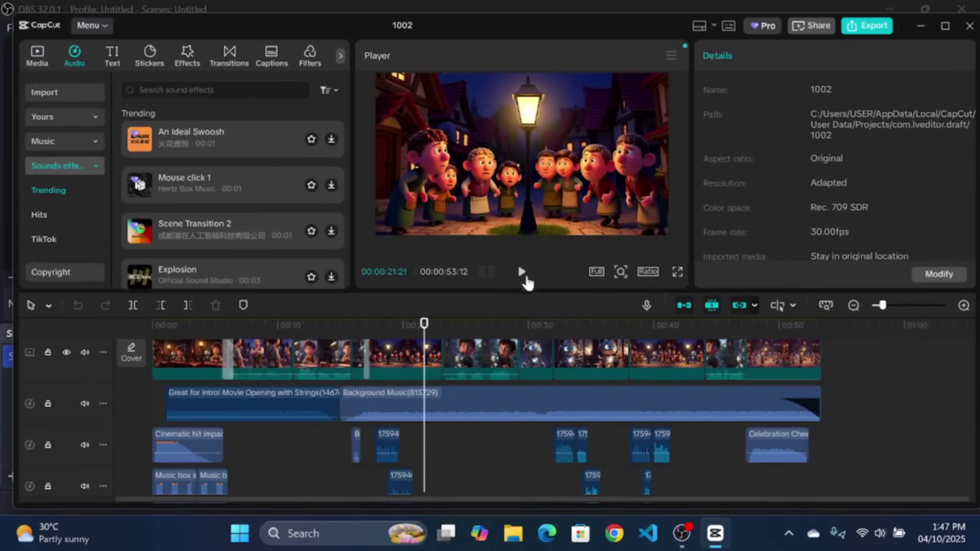
pyautogui.click(522, 272)
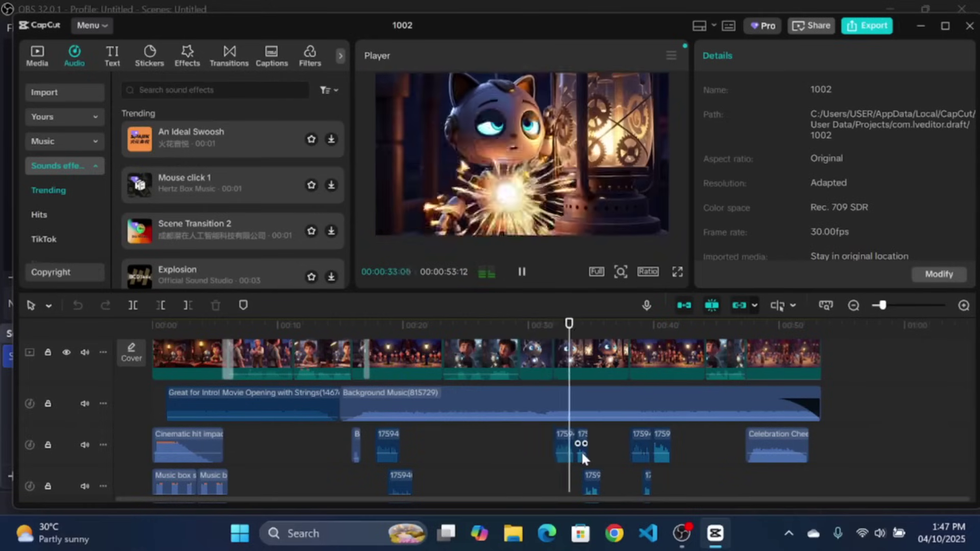
pyautogui.press('space')
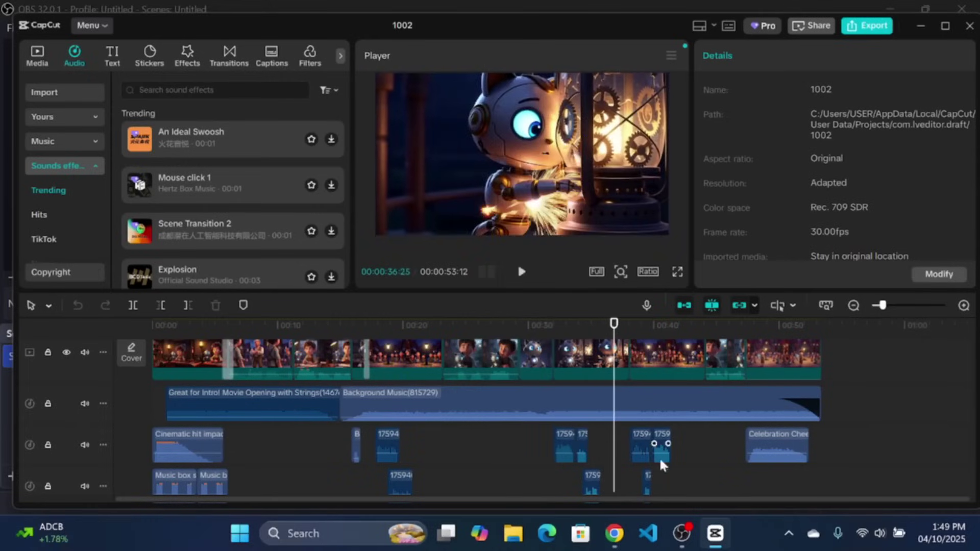
pyautogui.click(614, 533)
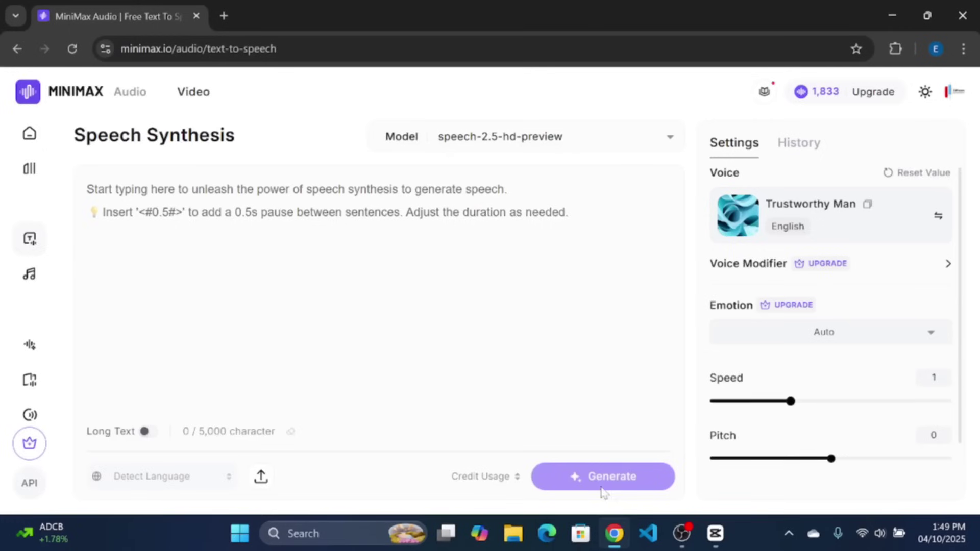
# Step: Keep the Trustworthy Man voice and start typing the line 'it will r…' into the speech box
pyautogui.click(789, 230)
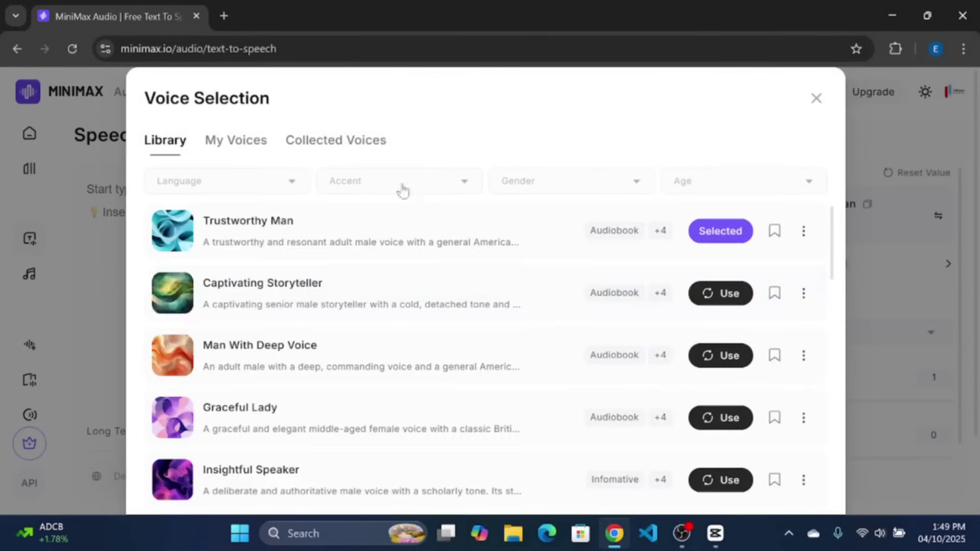
pyautogui.click(816, 99)
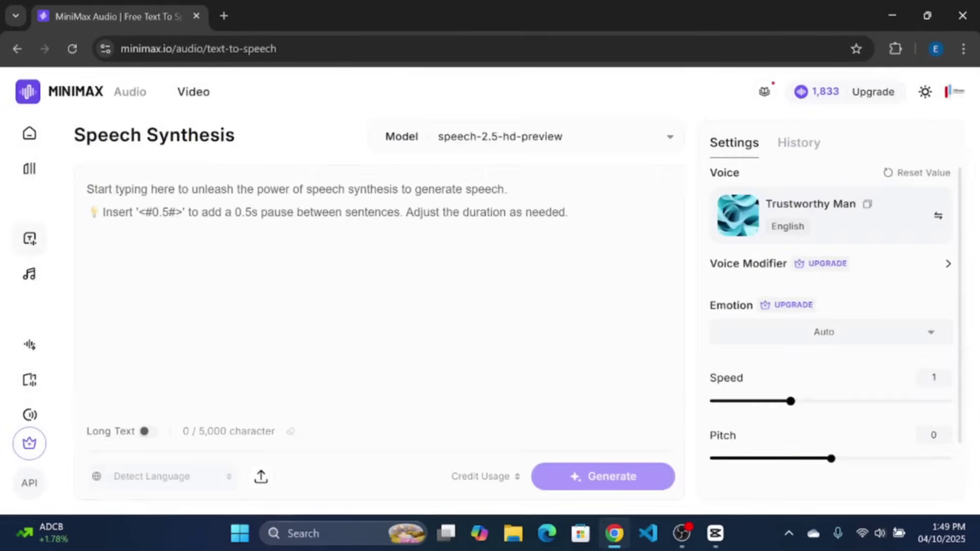
pyautogui.write('it will ruin t')
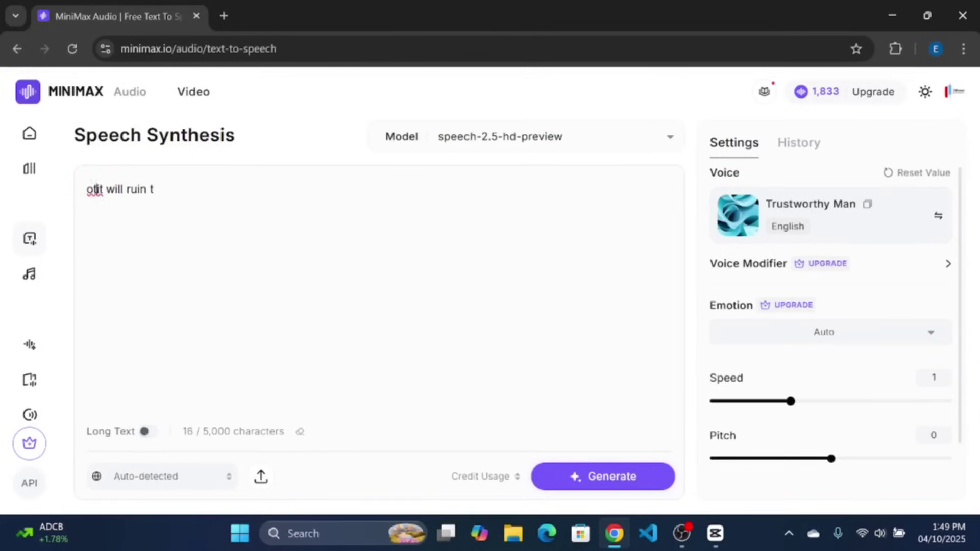
pyautogui.press('BackSpace')
pyautogui.press('BackSpace')
pyautogui.press('BackSpace')
pyautogui.write('it will r')
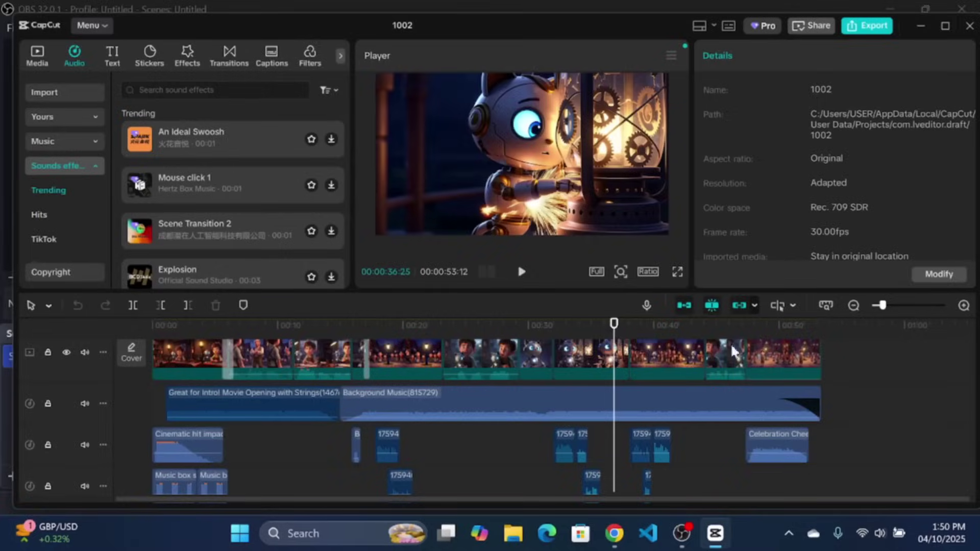
# Step: Move the playhead to the end of the 54-second short and open its 1080P mp4 export settings
pyautogui.click(832, 444)
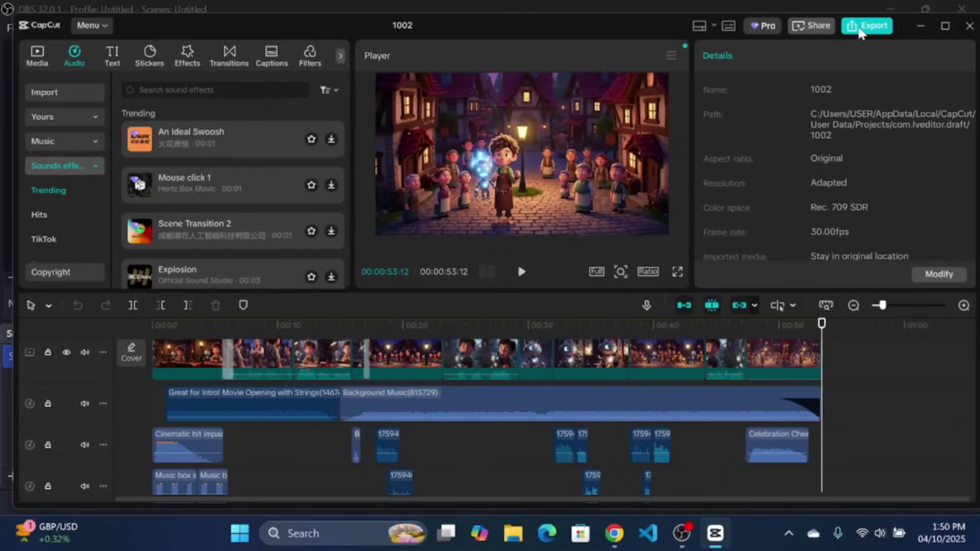
pyautogui.click(852, 27)
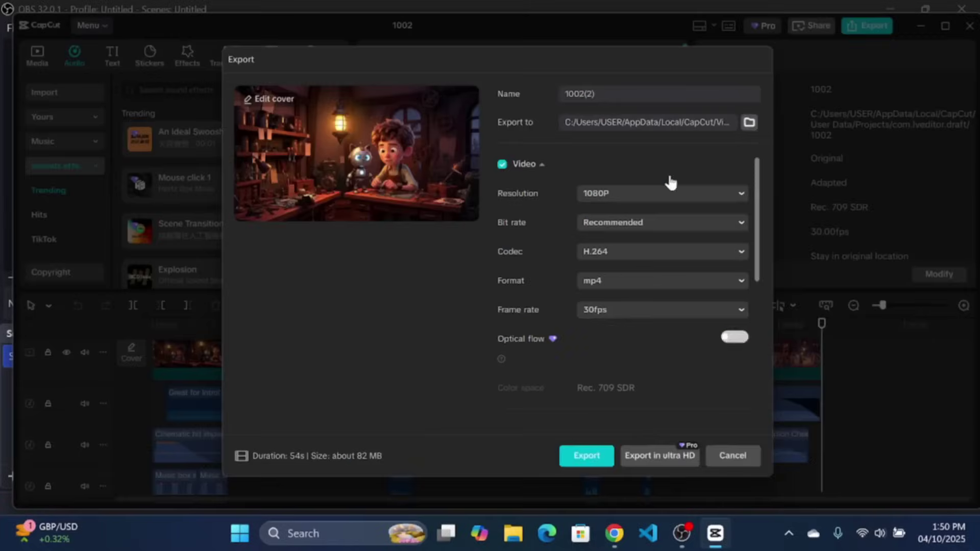